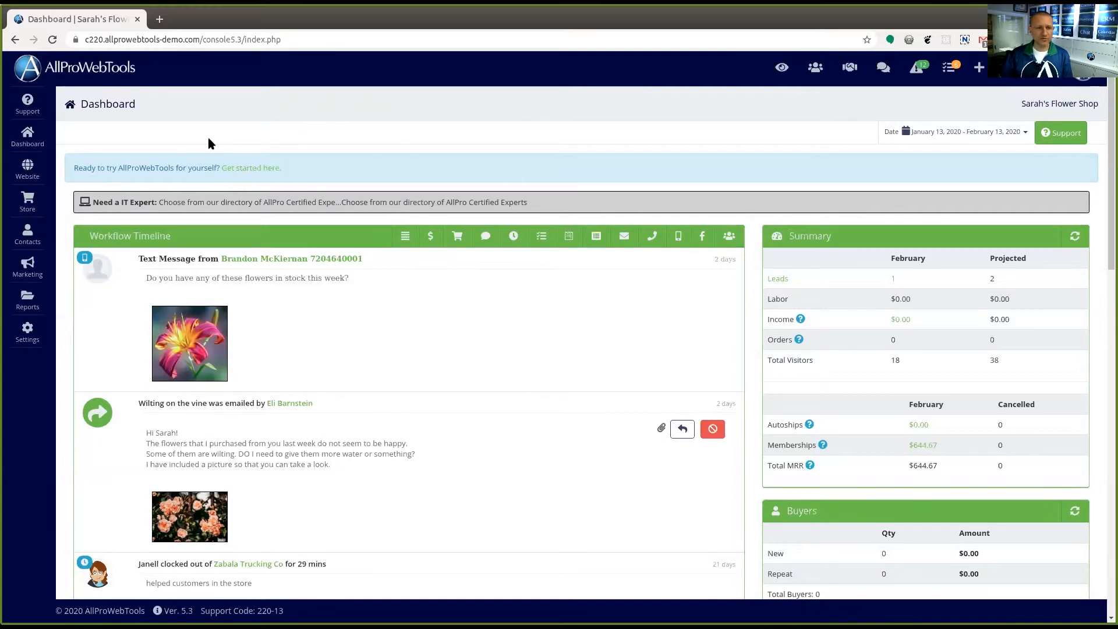
Review the account's enabled WebTools in the settings, down to the Contracts entry
{"action": "left_click", "coordinate": [34, 341]}
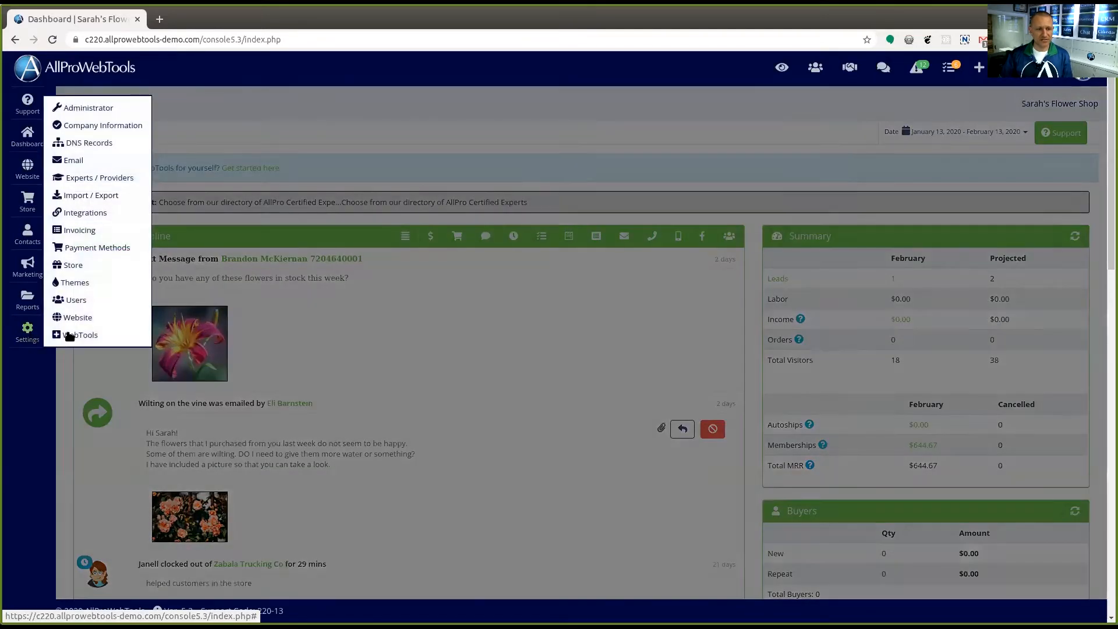
{"action": "left_click", "coordinate": [80, 335]}
{"action": "scroll", "coordinate": [382, 324], "scroll_direction": "down", "scroll_amount": 15}
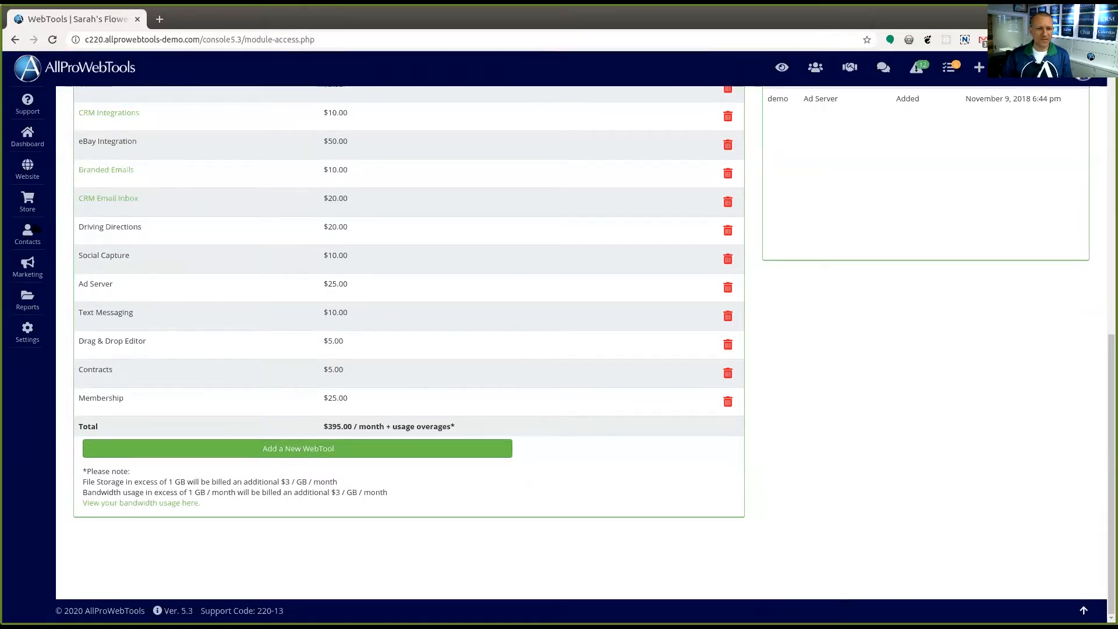
Create a new store contract template named "First Contract"
{"action": "left_click", "coordinate": [28, 200]}
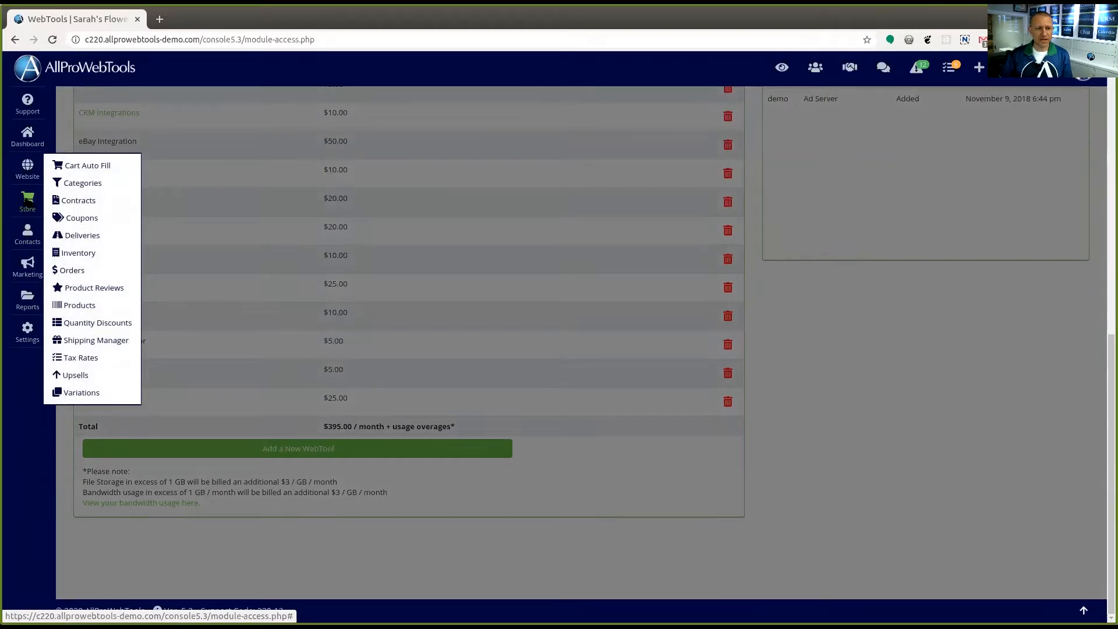
{"action": "left_click", "coordinate": [82, 205]}
{"action": "left_click", "coordinate": [204, 233]}
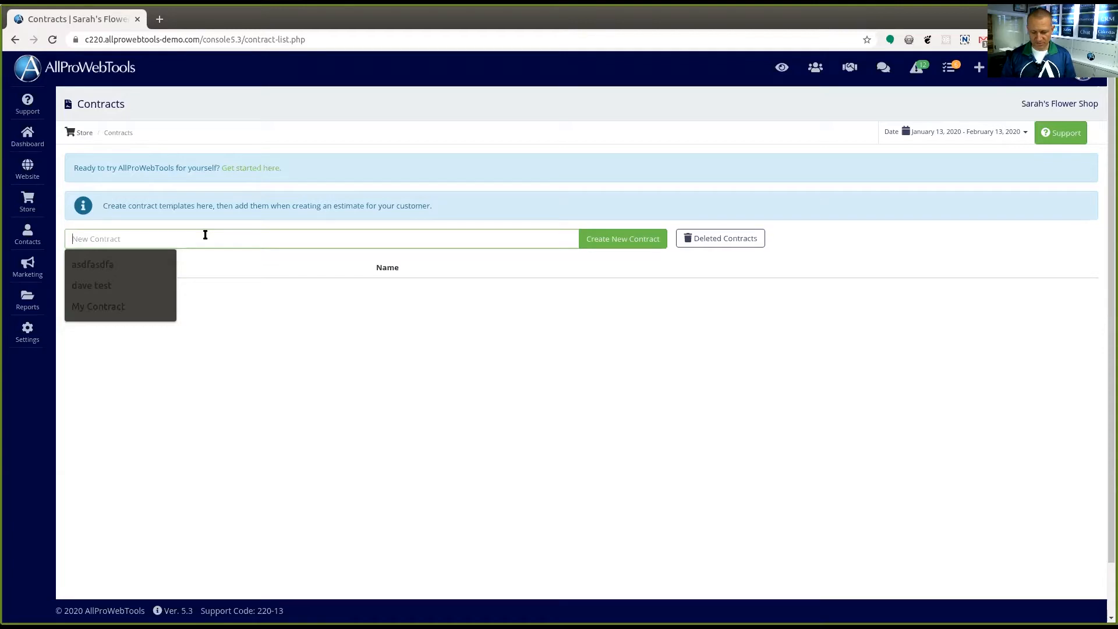
{"action": "type", "text": "First Contract"}
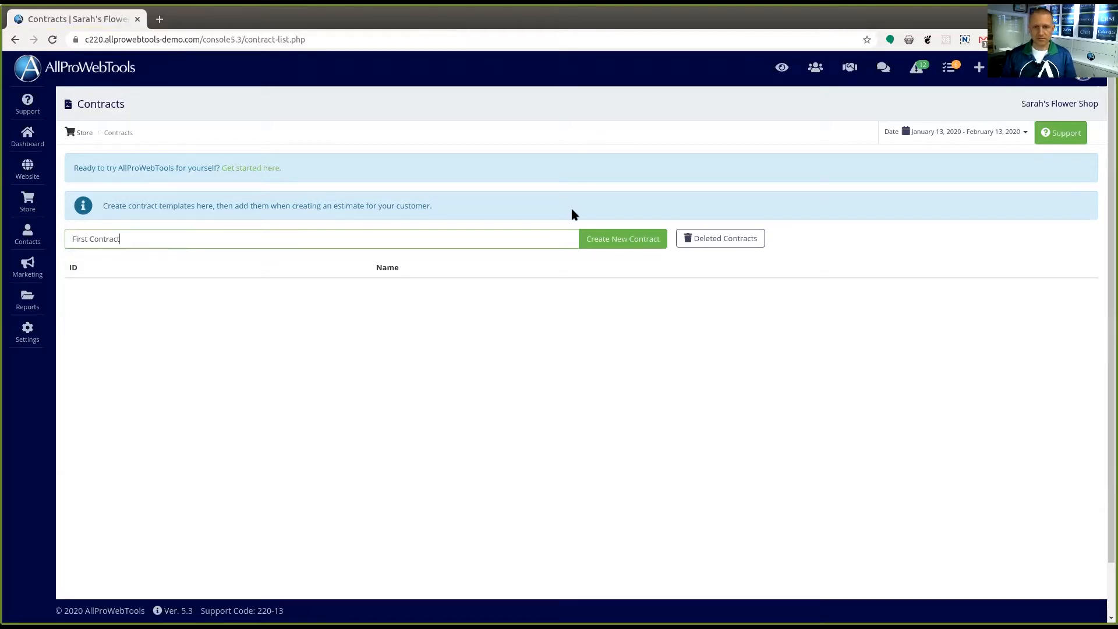
{"action": "left_click", "coordinate": [606, 237]}
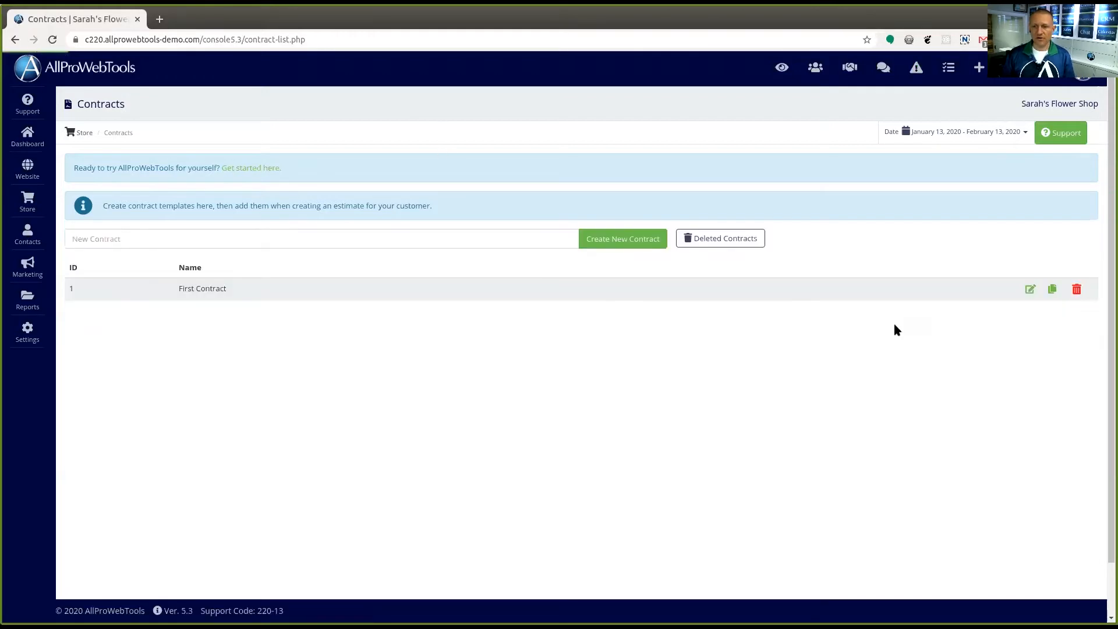
Open First Contract for editing and insert the Contract Initials short code on a new unnumbered line below section 3, Disclaimer
{"action": "left_click", "coordinate": [1031, 290]}
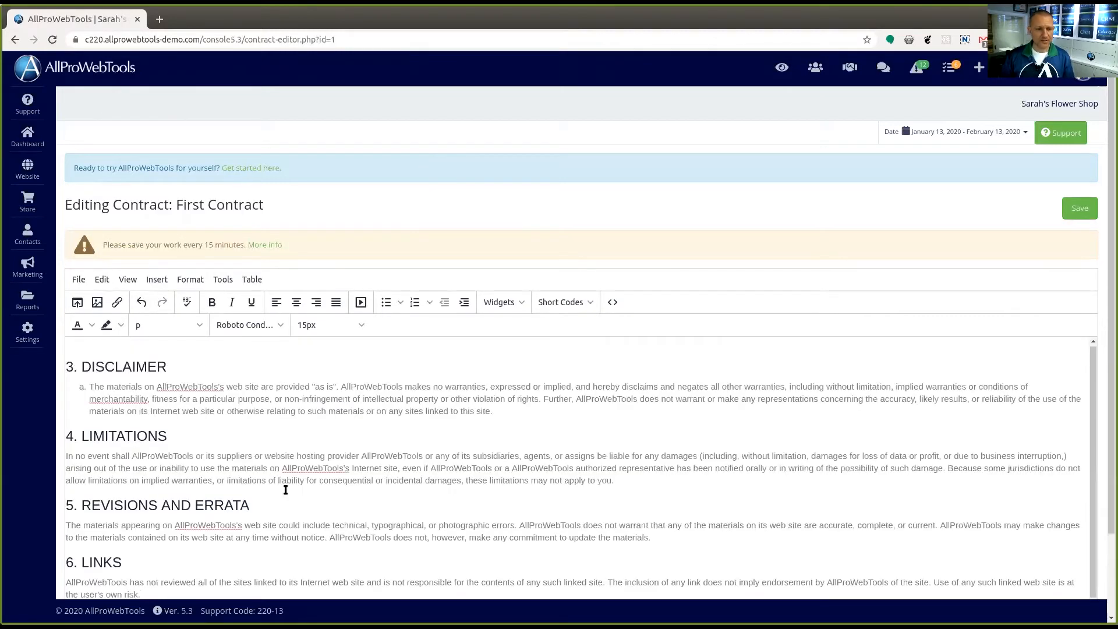
{"action": "left_click", "coordinate": [559, 410]}
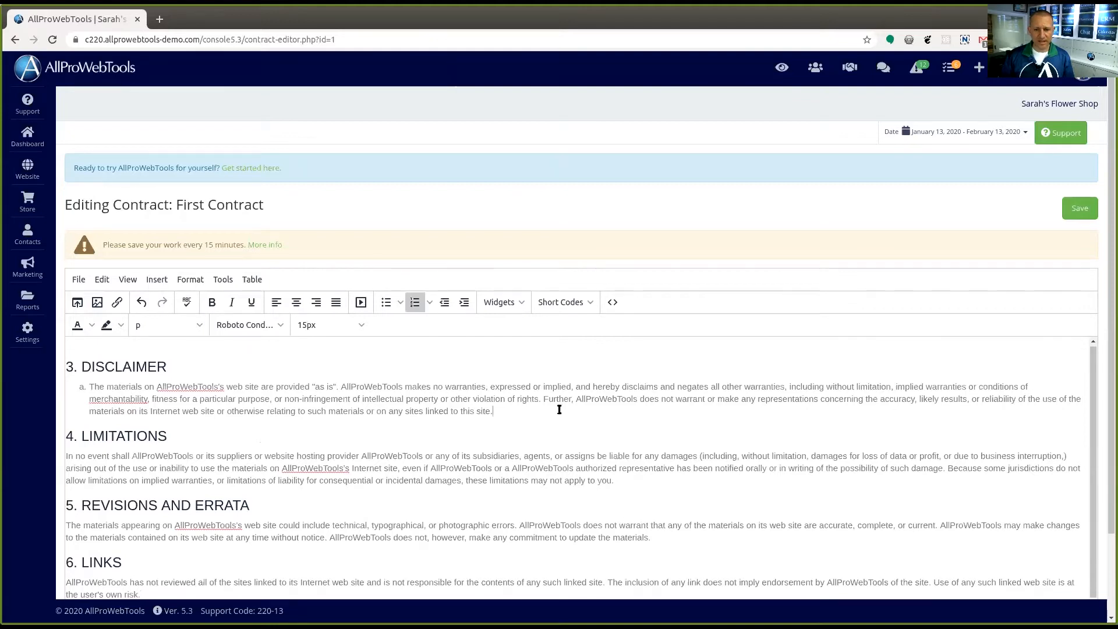
{"action": "key", "text": "Return"}
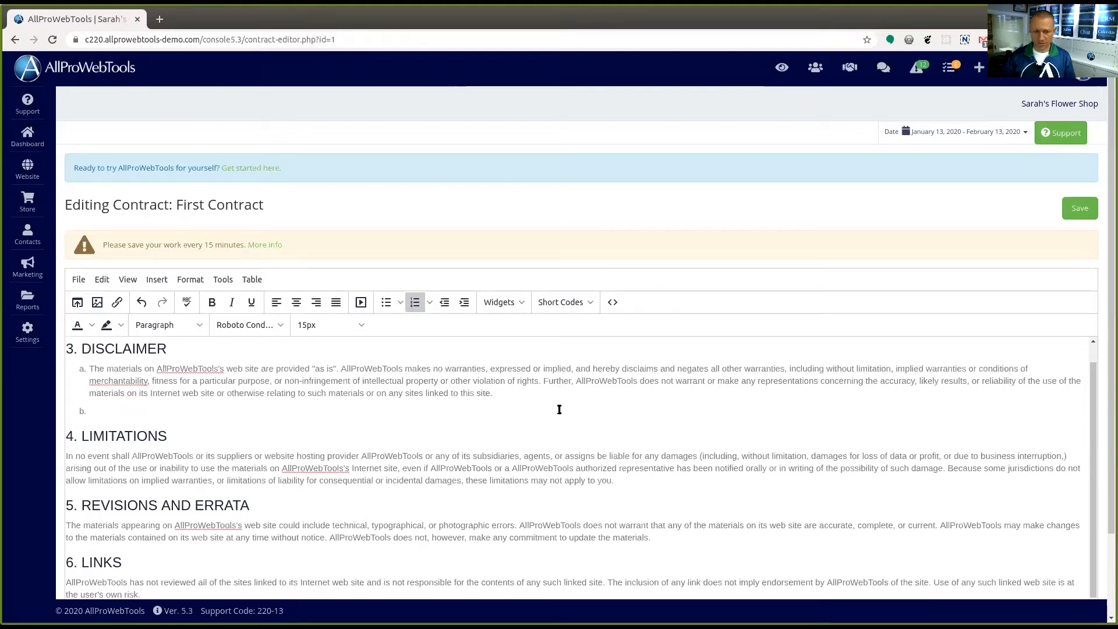
{"action": "key", "text": "Return"}
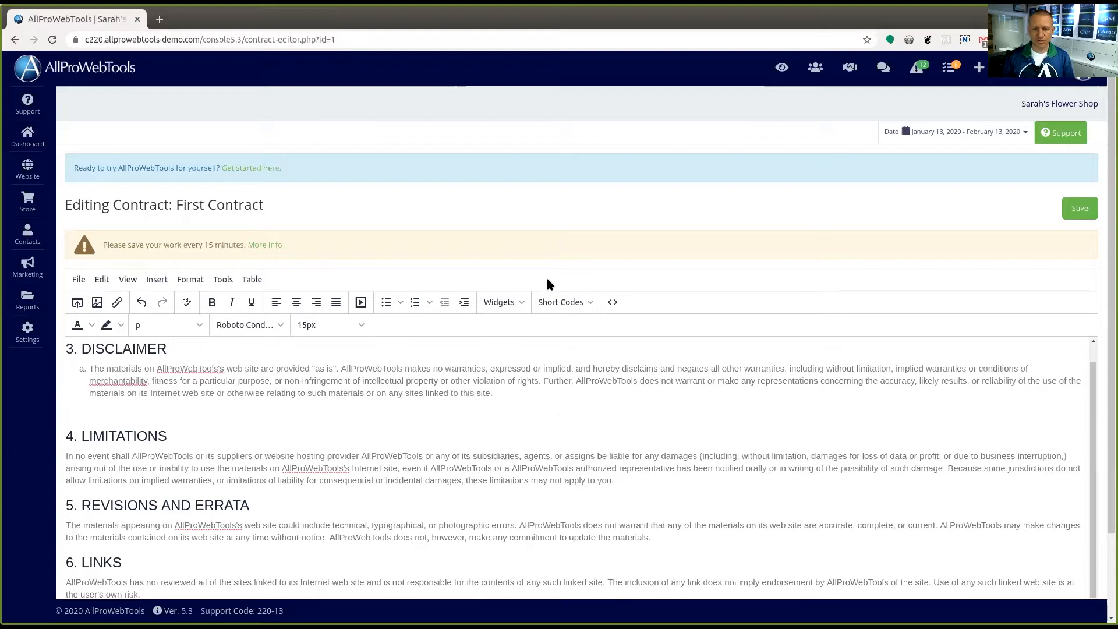
{"action": "left_click", "coordinate": [556, 302]}
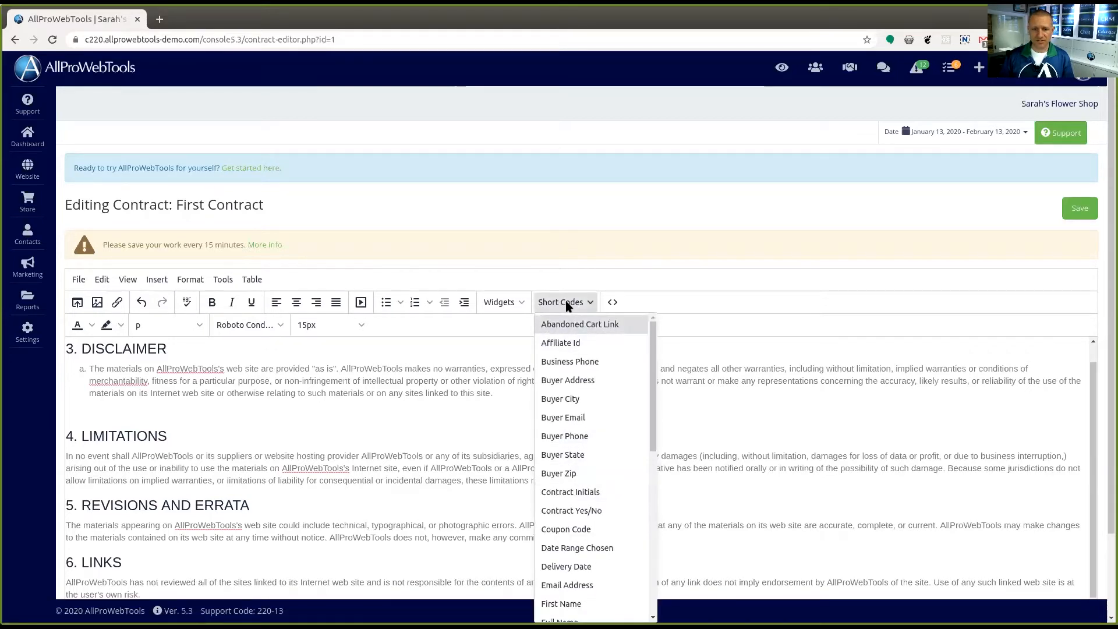
{"action": "left_click", "coordinate": [569, 492]}
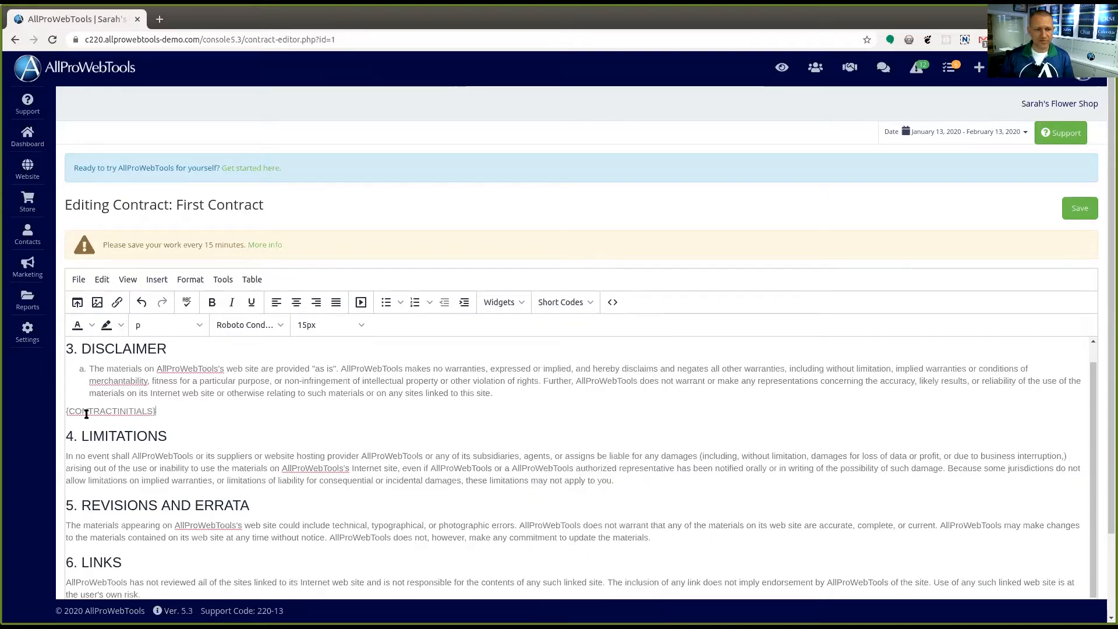
Insert the Contract Initials short code on a new line below the section 4 Limitations paragraph
{"action": "scroll", "coordinate": [268, 380], "scroll_direction": "down", "scroll_amount": 1}
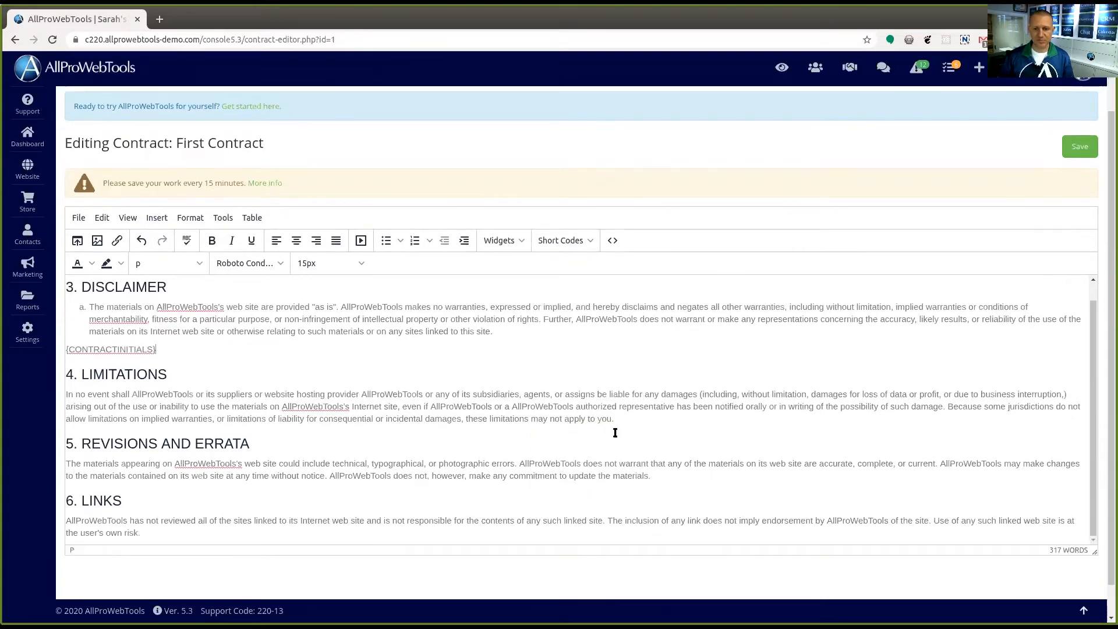
{"action": "left_click", "coordinate": [639, 409]}
{"action": "key", "text": "Return"}
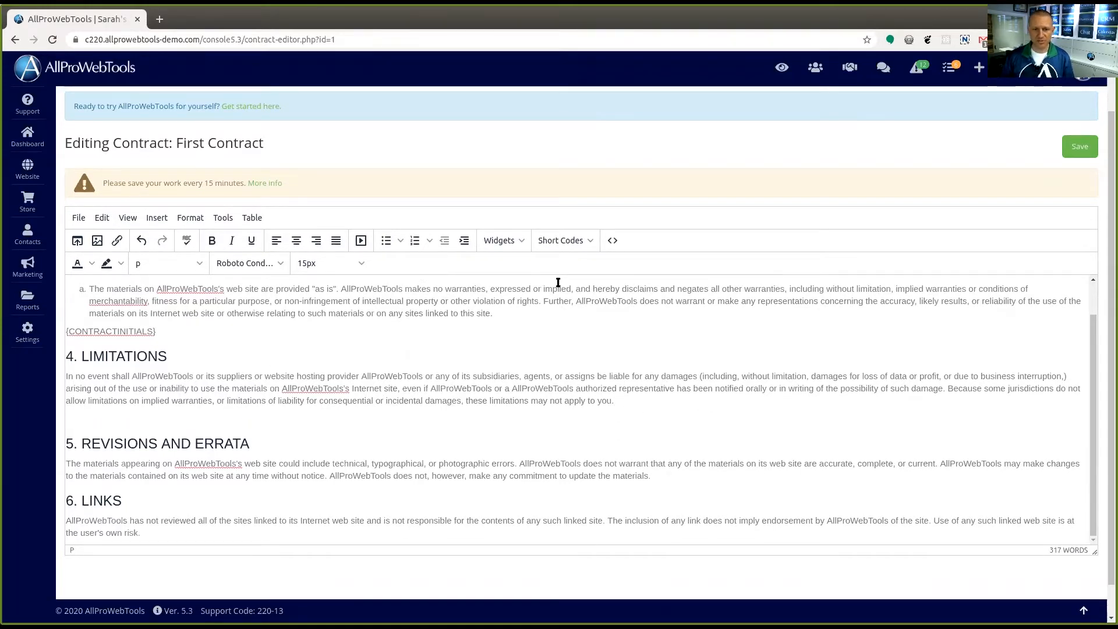
{"action": "left_click", "coordinate": [555, 241]}
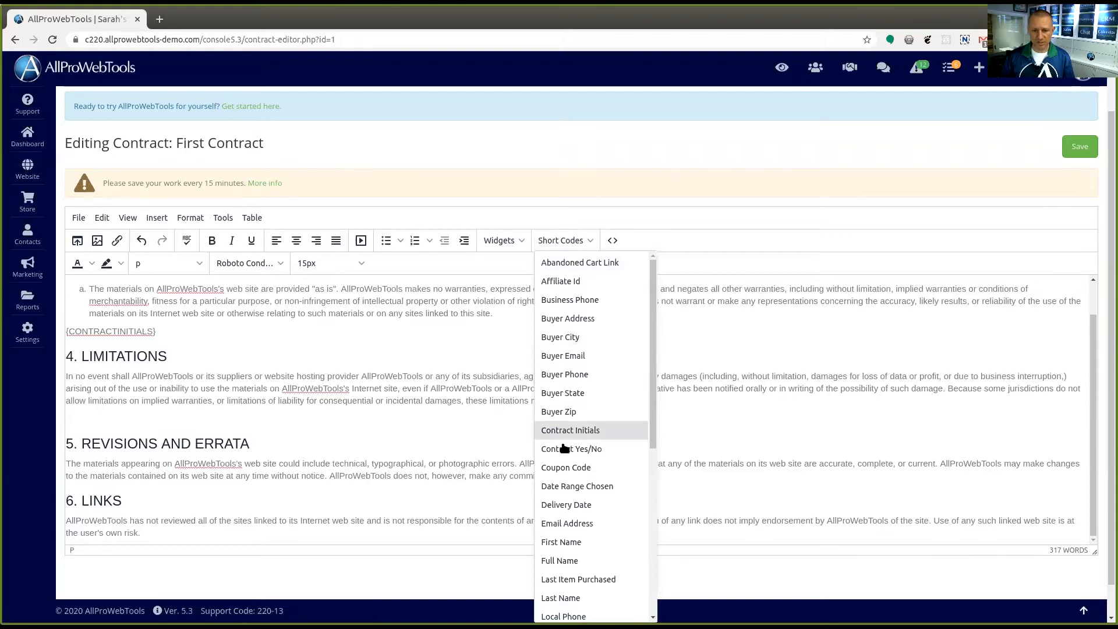
{"action": "left_click", "coordinate": [572, 430]}
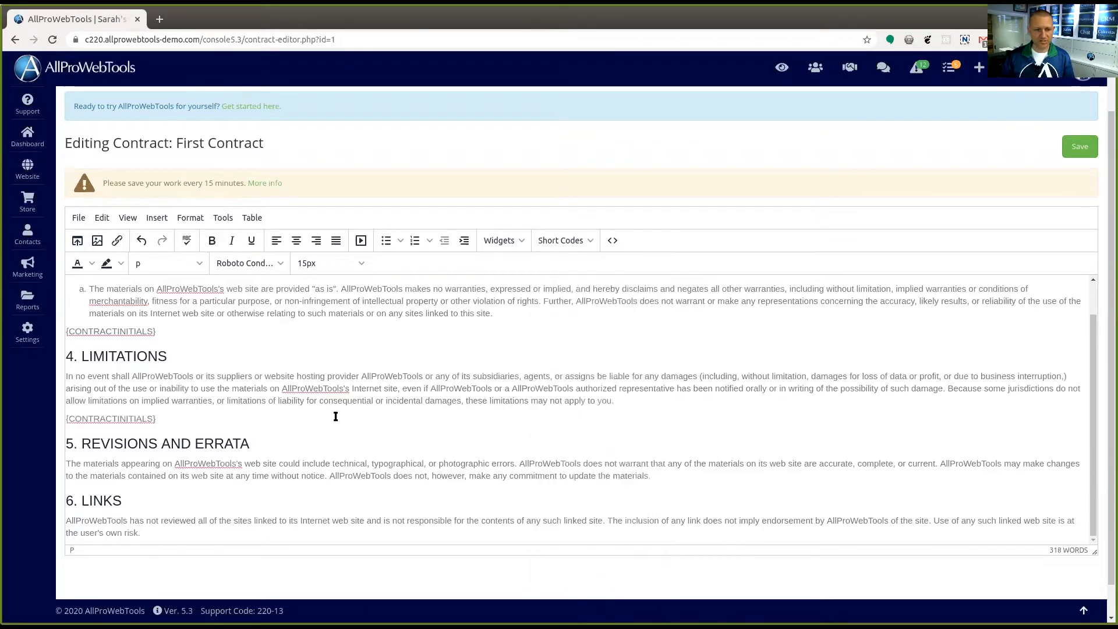
Insert the Contract Yes/No short code on a new line below the section 5 Revisions and Errata paragraph and save the contract
{"action": "scroll", "coordinate": [613, 428], "scroll_direction": "down", "scroll_amount": 1}
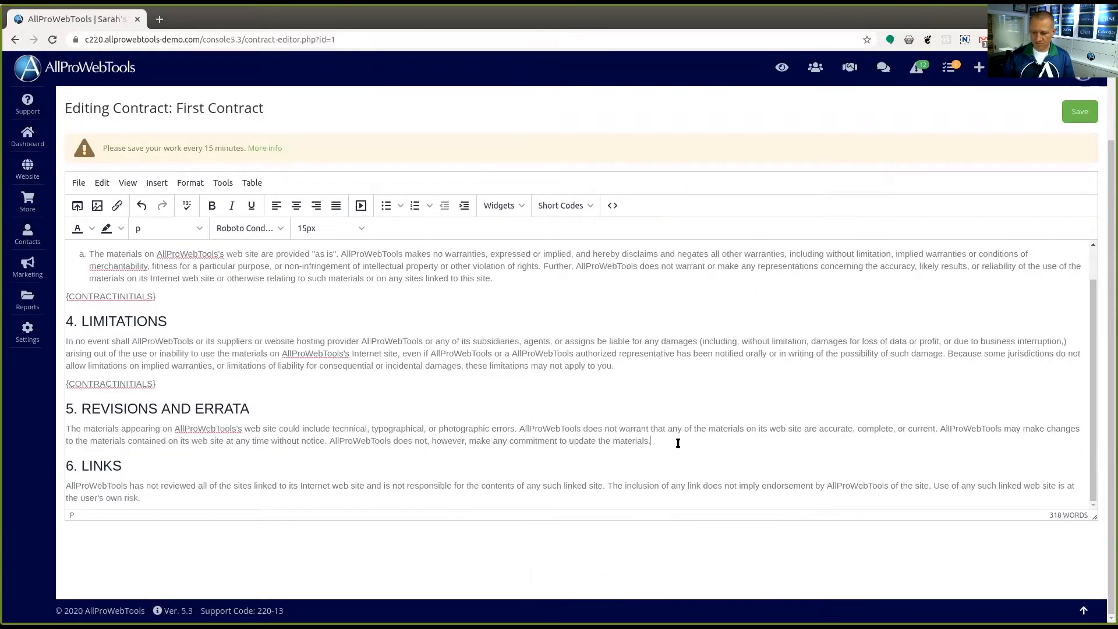
{"action": "key", "text": "Return"}
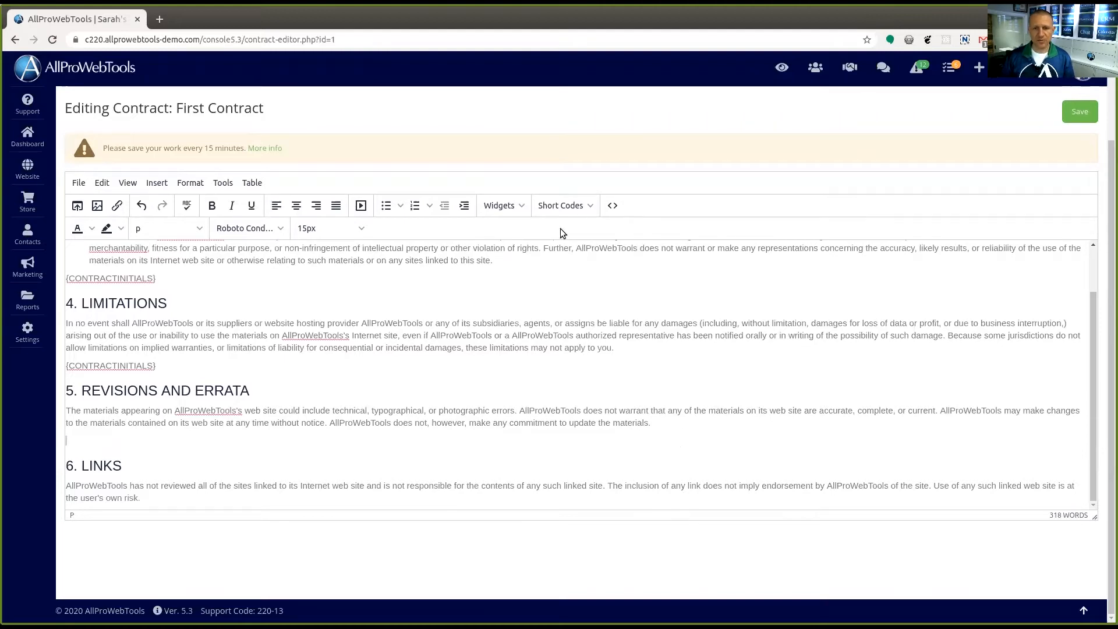
{"action": "left_click", "coordinate": [565, 205]}
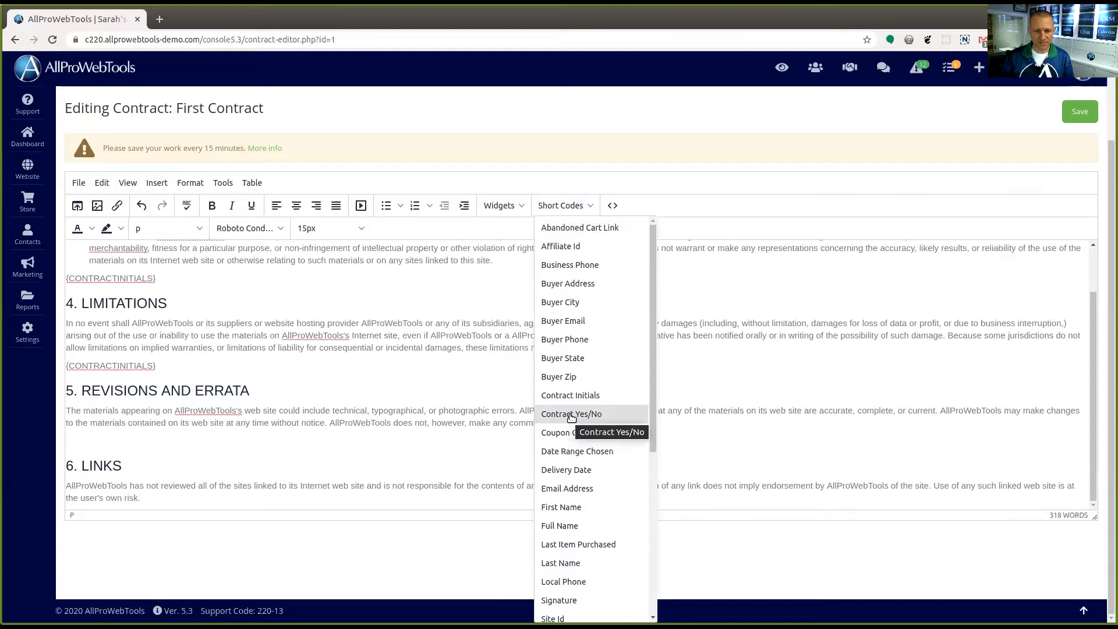
{"action": "left_click", "coordinate": [571, 415]}
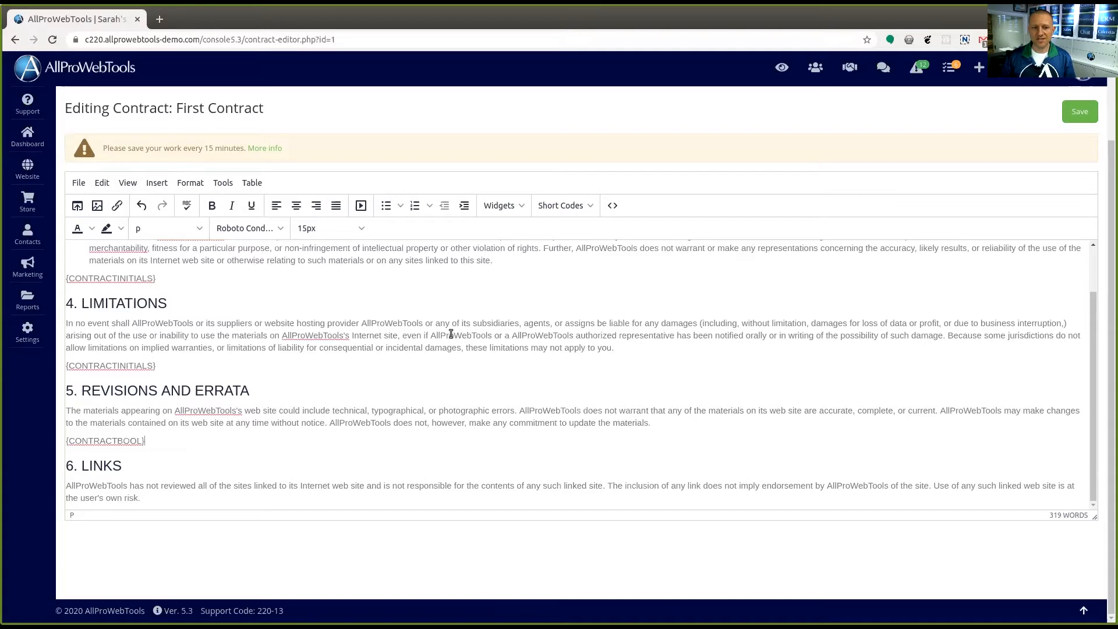
{"action": "left_click", "coordinate": [1081, 113]}
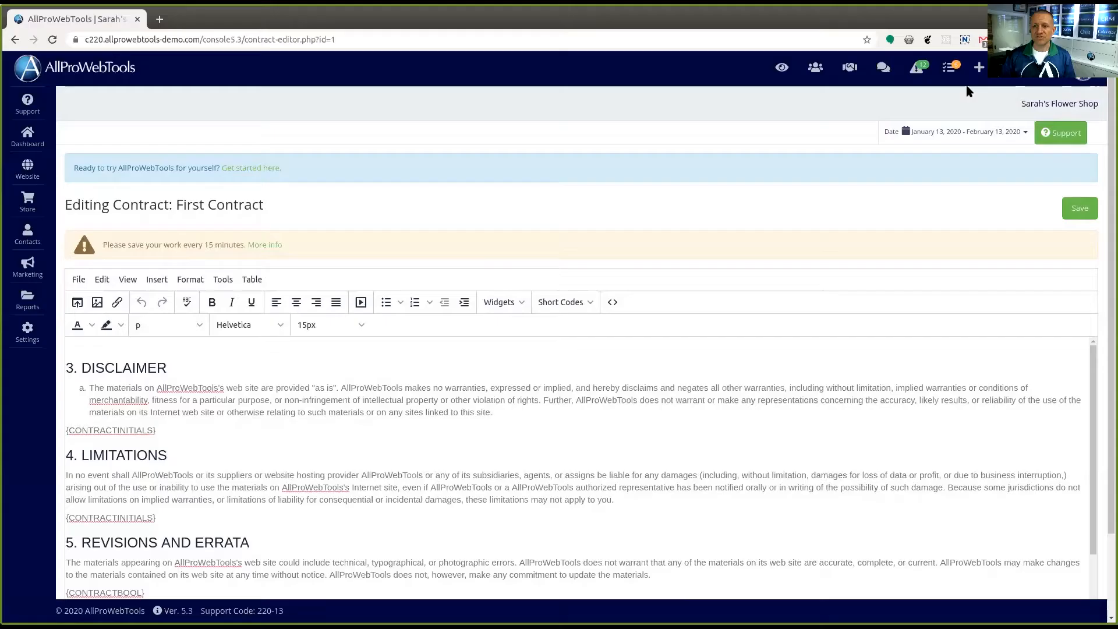
Search for the Zabala Trucking Co contact, open its record and start a new order for it
{"action": "left_click", "coordinate": [1007, 67]}
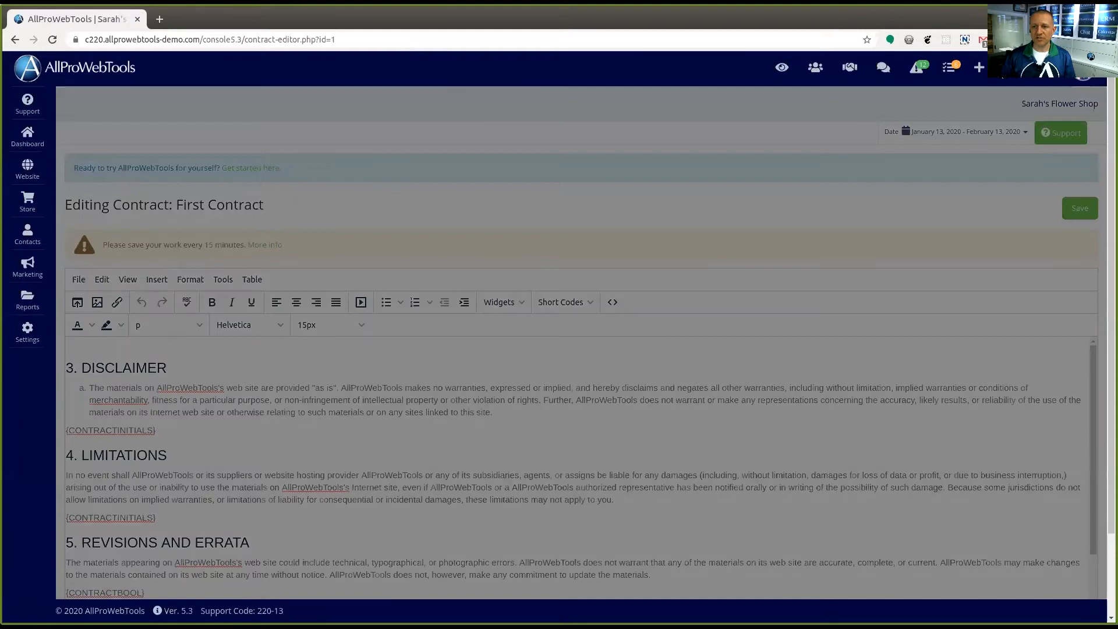
{"action": "type", "text": "zabal"}
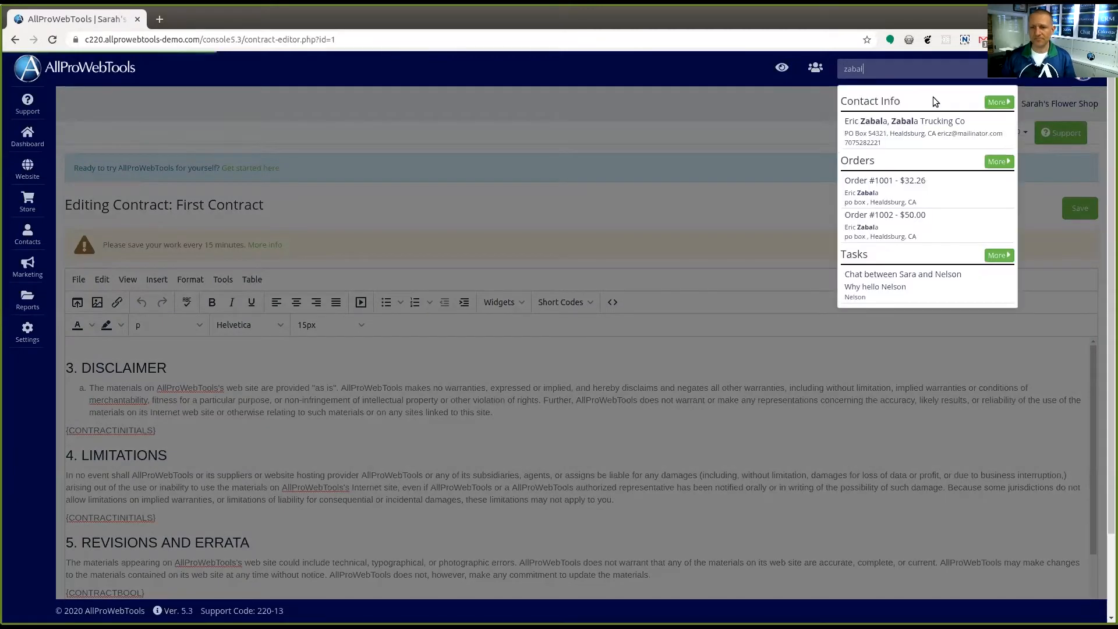
{"action": "left_click", "coordinate": [903, 124]}
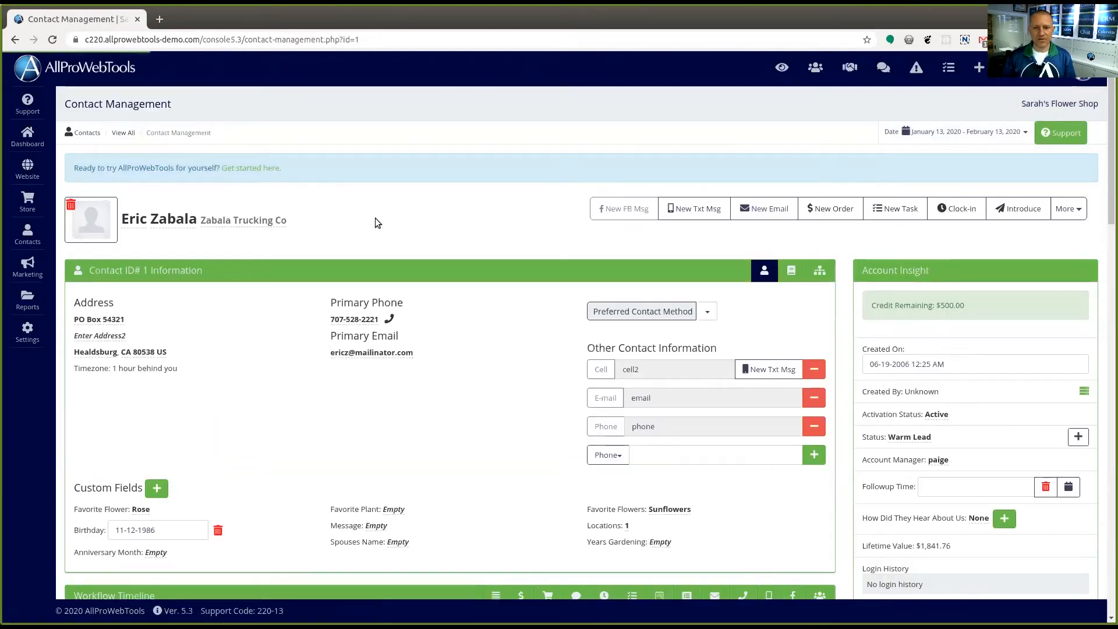
{"action": "left_click", "coordinate": [832, 210]}
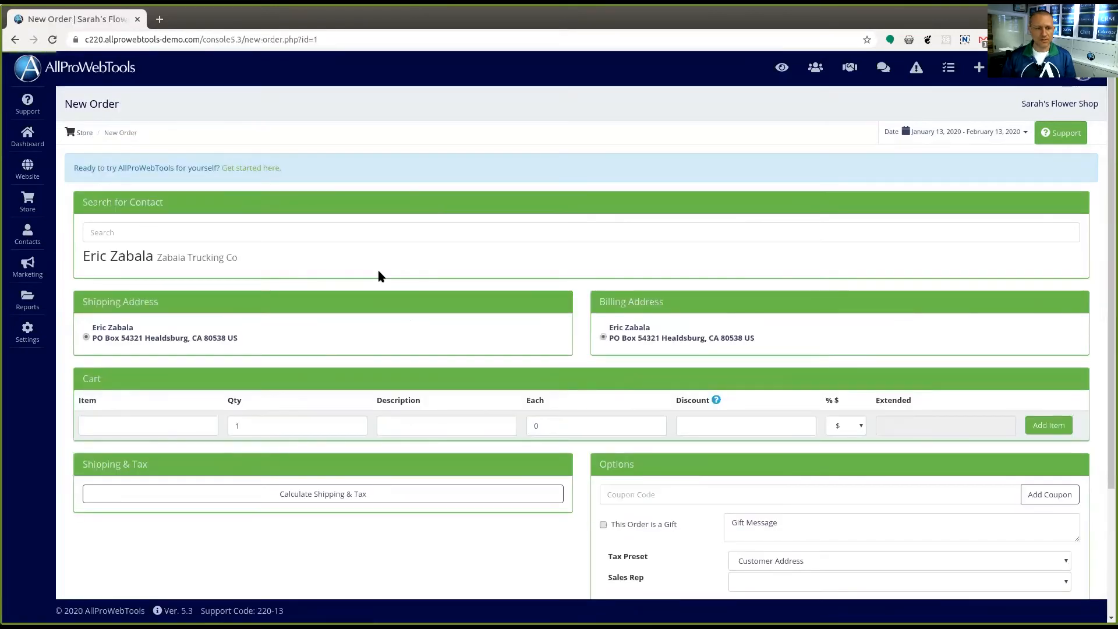
Add two Simple Vase Glass items to the order's cart
{"action": "left_click", "coordinate": [163, 426]}
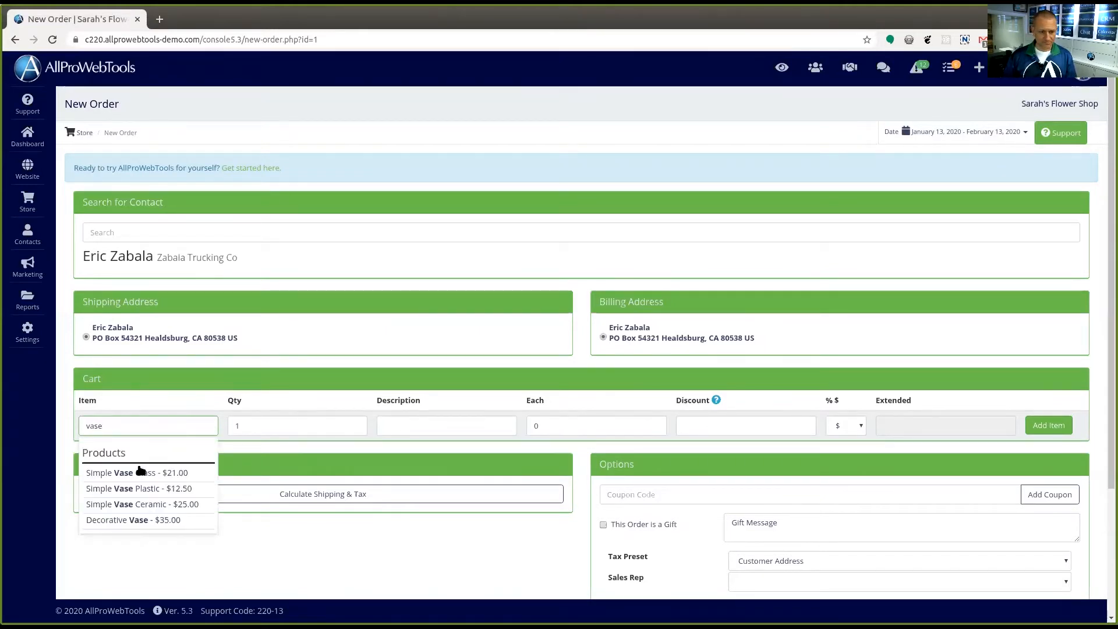
{"action": "left_click", "coordinate": [141, 470]}
{"action": "type", "text": "2"}
{"action": "key", "text": "Tab"}
{"action": "left_click", "coordinate": [1064, 426]}
Add one Flower Club item to the order's cart
{"action": "left_click", "coordinate": [170, 447]}
{"action": "type", "text": "flo"}
{"action": "left_click", "coordinate": [148, 491]}
{"action": "left_click", "coordinate": [1048, 447]}
Calculate the order's shipping and tax and show its estimate
{"action": "left_click", "coordinate": [323, 537]}
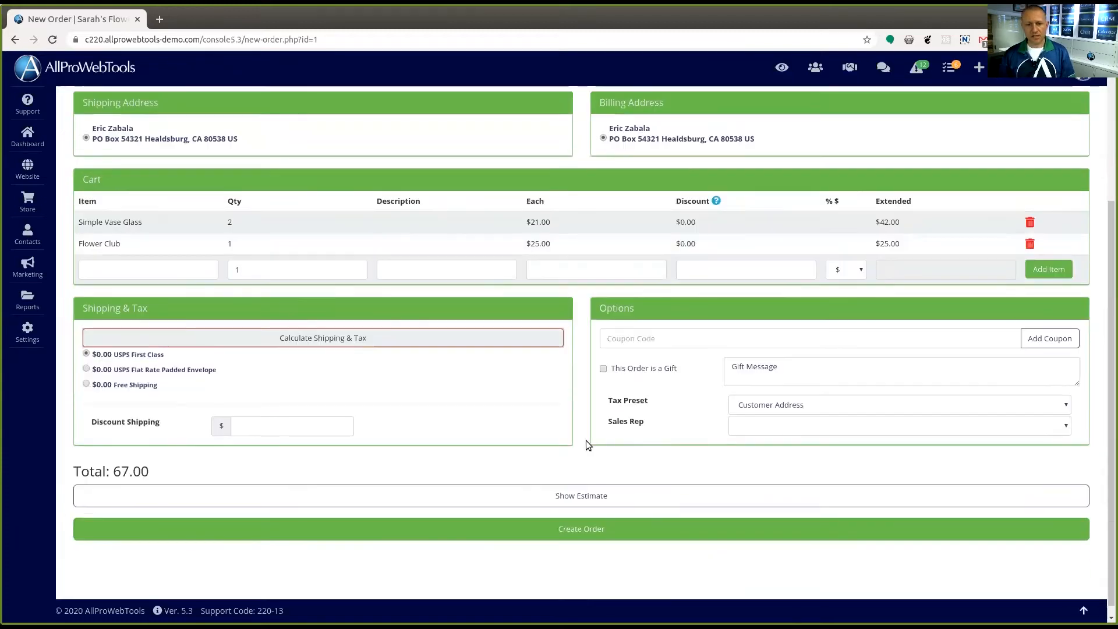
{"action": "scroll", "coordinate": [589, 445], "scroll_direction": "down", "scroll_amount": 1}
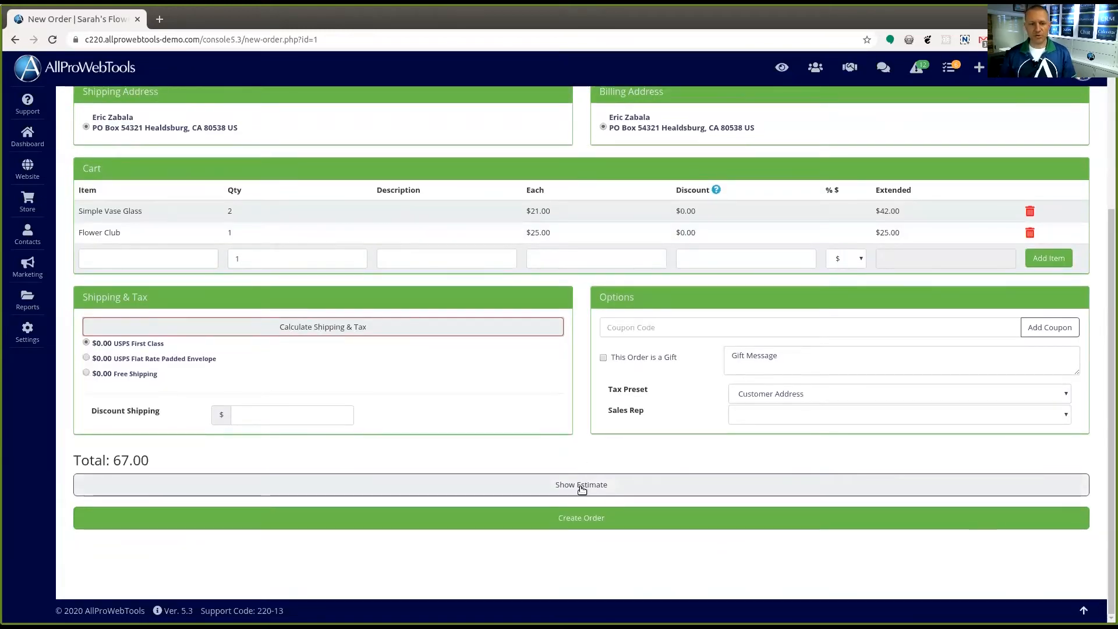
{"action": "left_click", "coordinate": [582, 484]}
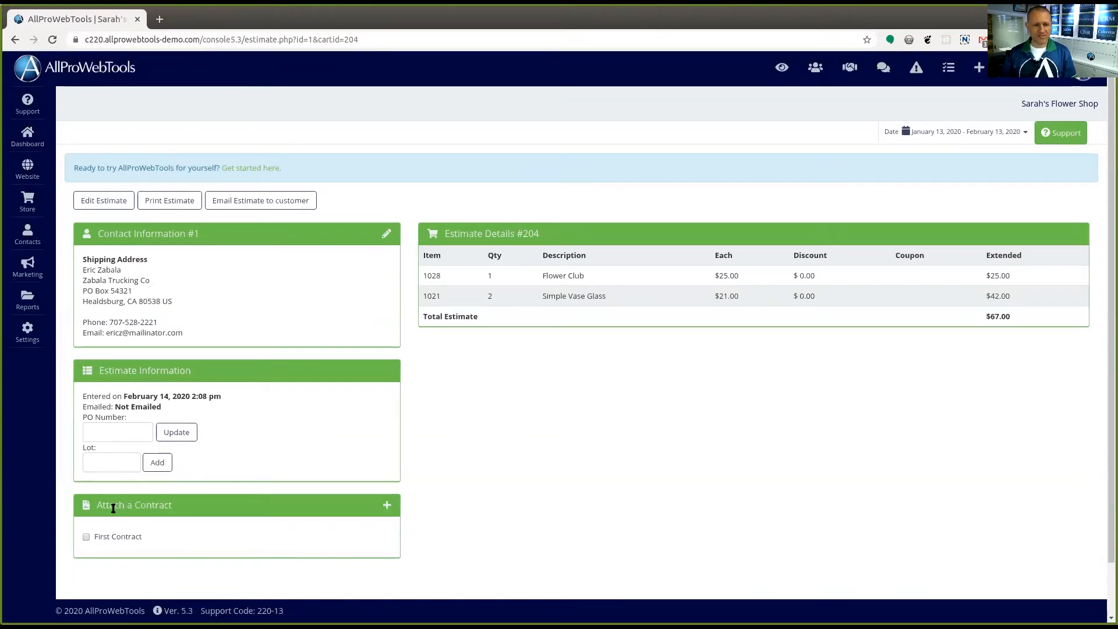
Attach First Contract to the estimate and email the estimate to the customer
{"action": "left_click", "coordinate": [86, 537]}
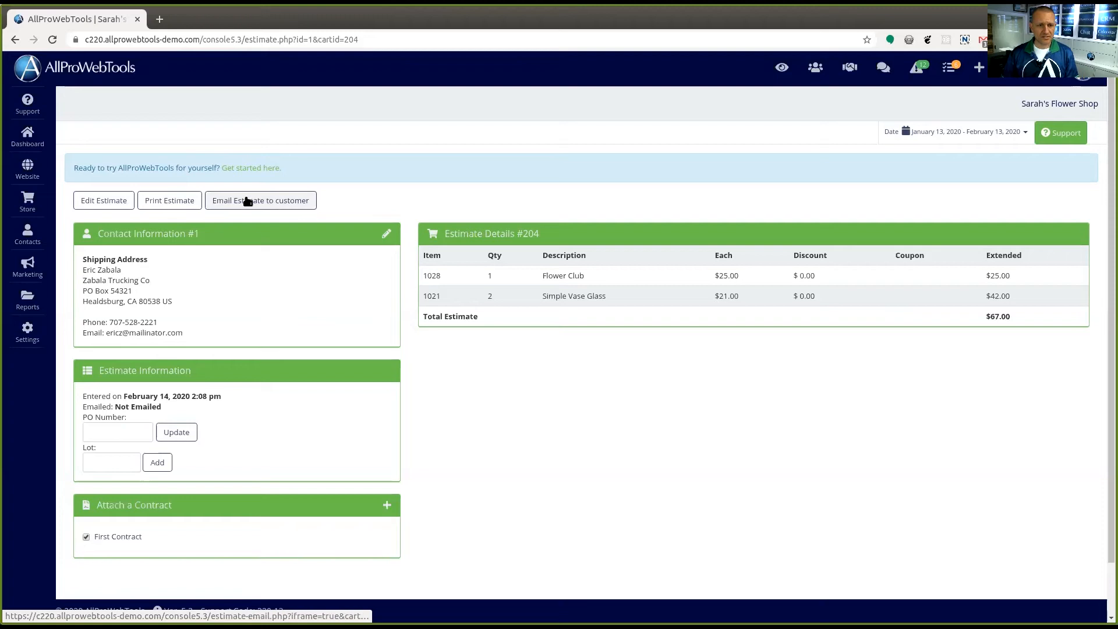
{"action": "left_click", "coordinate": [266, 201]}
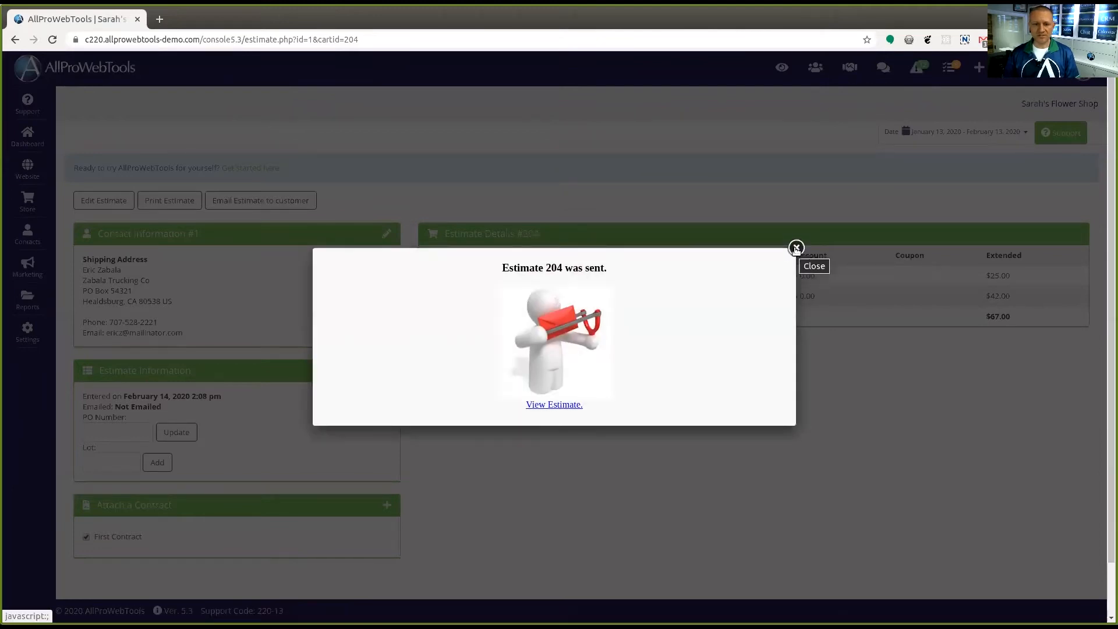
{"action": "left_click", "coordinate": [796, 248]}
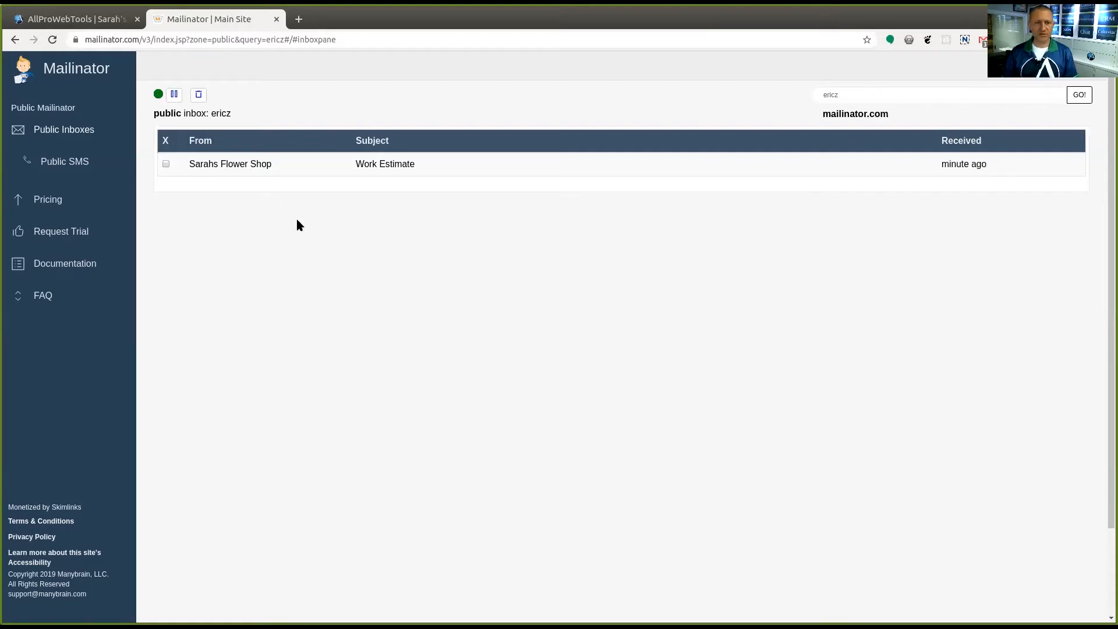
In the customer's Mailinator inbox, open the Work Estimate email and follow its link to view the contract
{"action": "left_click", "coordinate": [241, 168]}
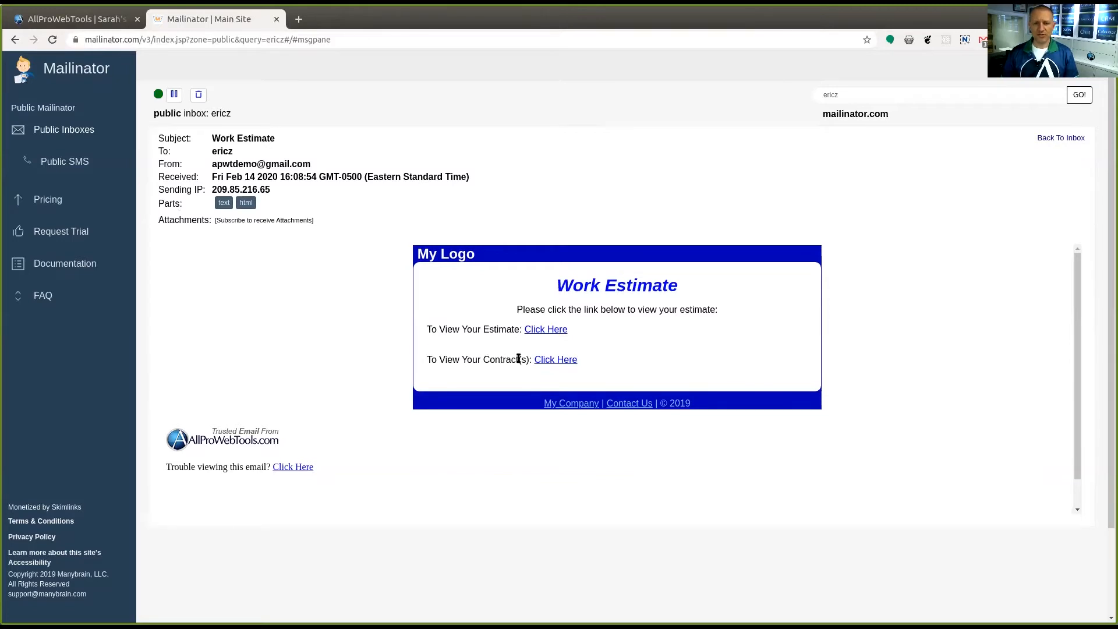
{"action": "left_click", "coordinate": [559, 359]}
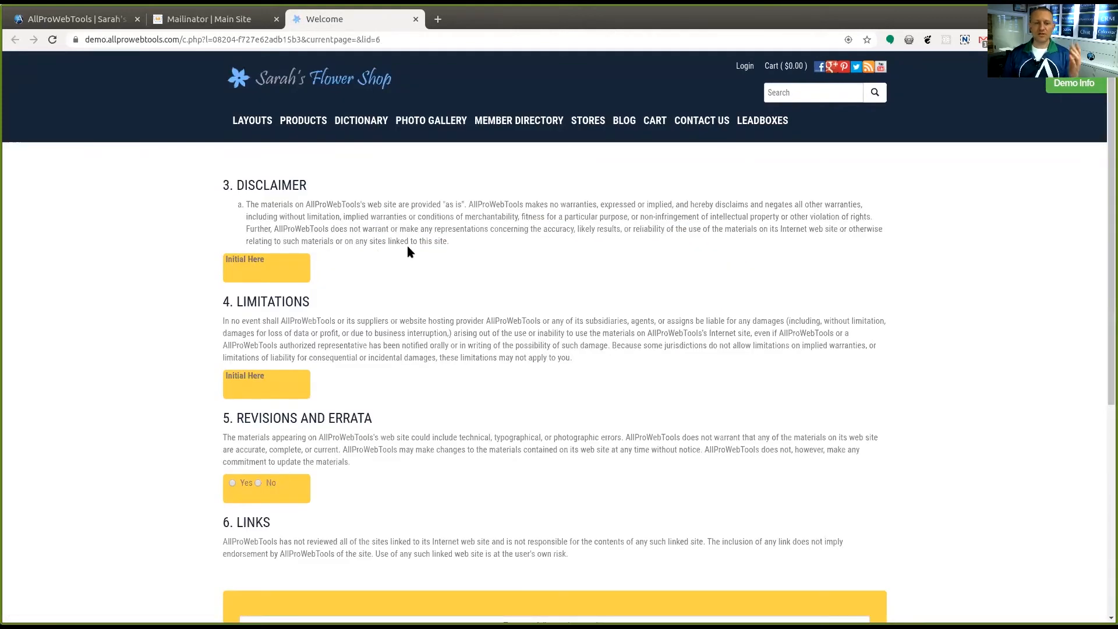
{"action": "scroll", "coordinate": [400, 247], "scroll_direction": "down", "scroll_amount": 1}
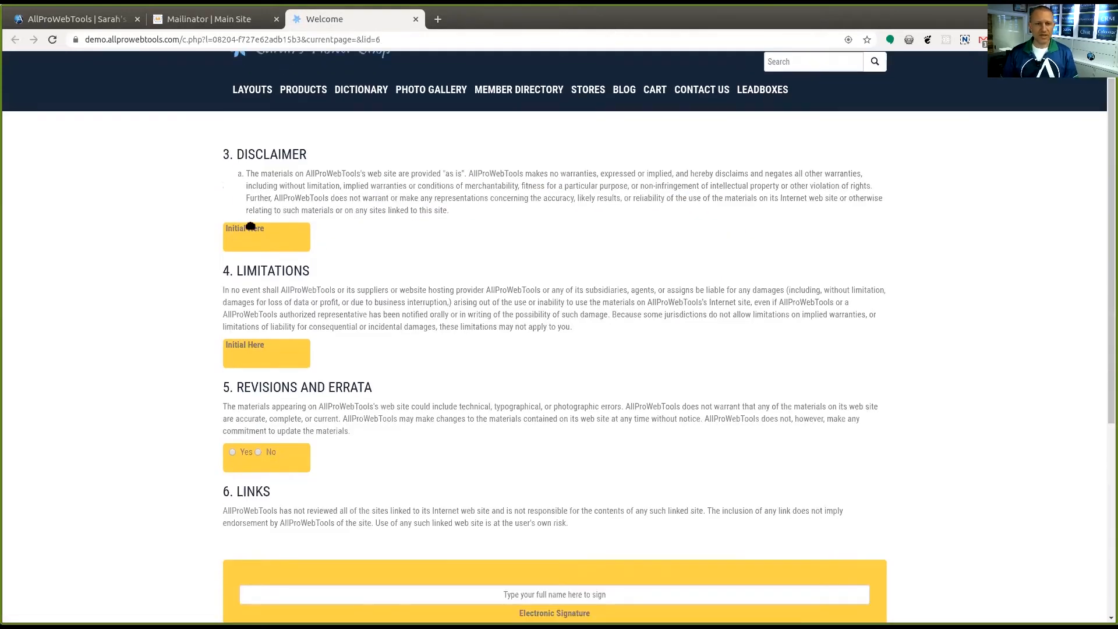
Initial the Disclaimer and Limitations sections of the contract and answer Yes under Revisions and Errata
{"action": "left_click", "coordinate": [276, 237]}
{"action": "scroll", "coordinate": [368, 241], "scroll_direction": "down", "scroll_amount": 3}
{"action": "left_click", "coordinate": [269, 258]}
{"action": "scroll", "coordinate": [432, 222], "scroll_direction": "down", "scroll_amount": 3}
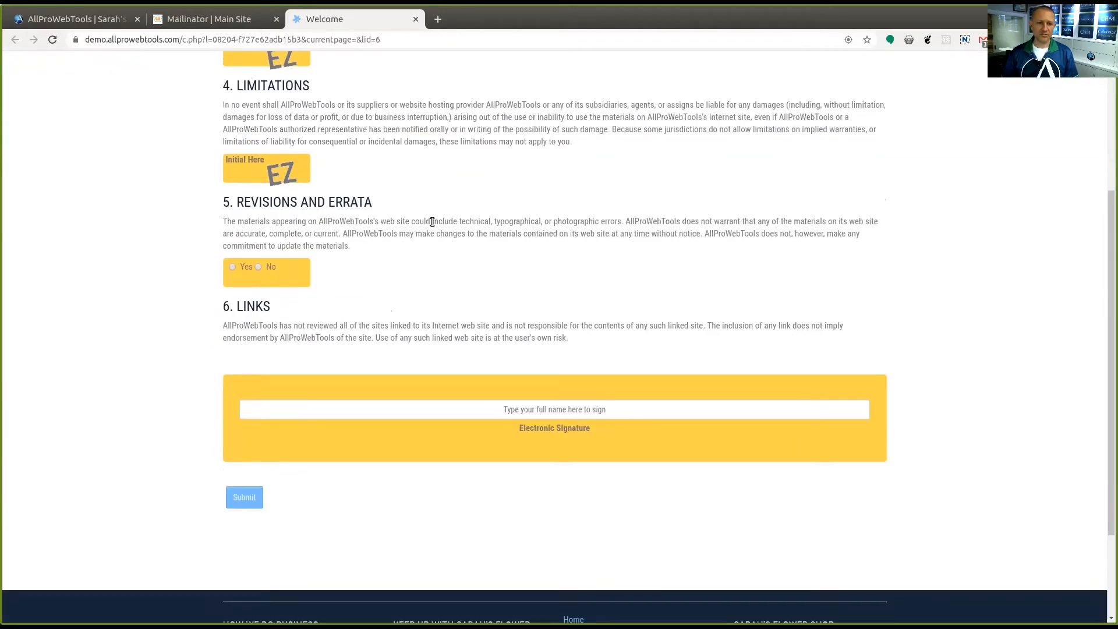
{"action": "left_click", "coordinate": [232, 267]}
{"action": "scroll", "coordinate": [481, 281], "scroll_direction": "down", "scroll_amount": 3}
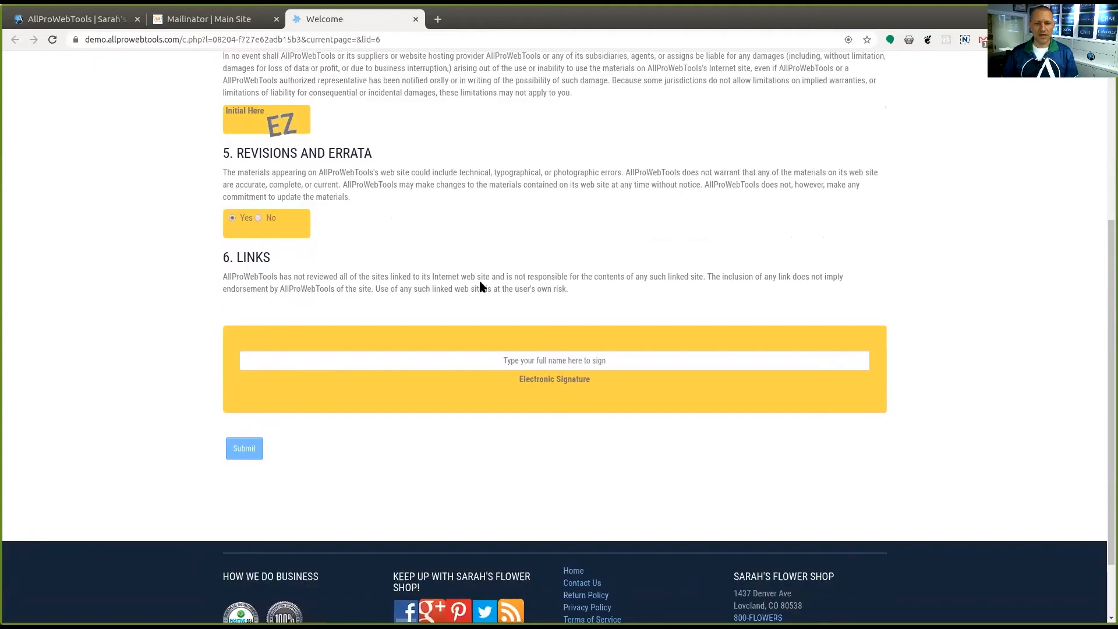
Sign the contract electronically with the customer's full name and submit it
{"action": "left_click", "coordinate": [536, 316]}
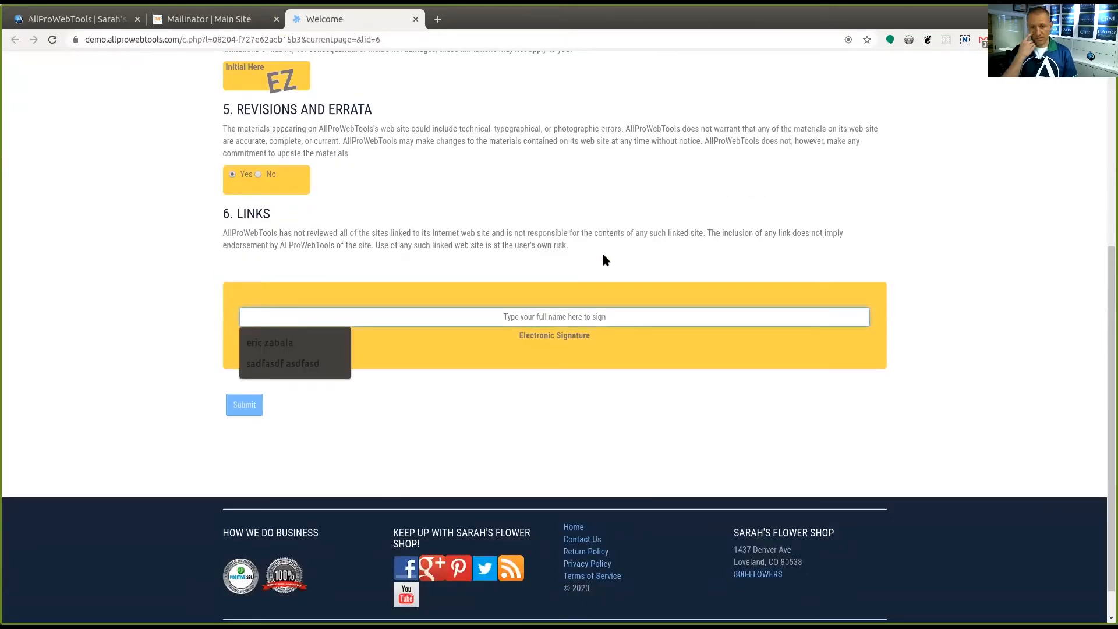
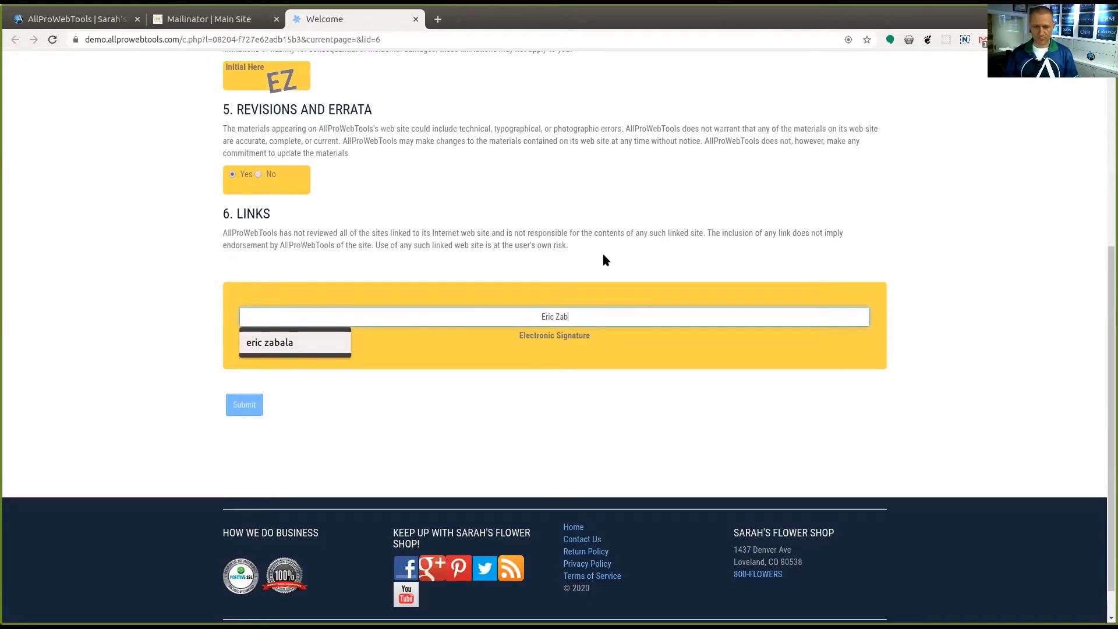
{"action": "left_click", "coordinate": [230, 408]}
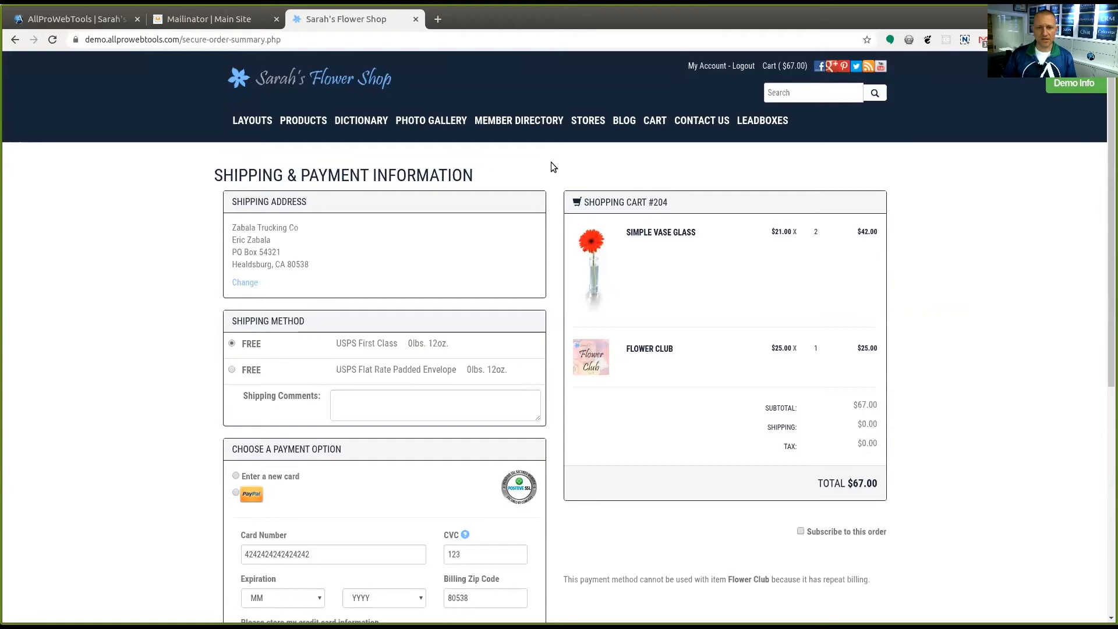
Choose to pay with a new card, set its expiration to month 1 of 2024, and place the order
{"action": "scroll", "coordinate": [551, 162], "scroll_direction": "down", "scroll_amount": 1}
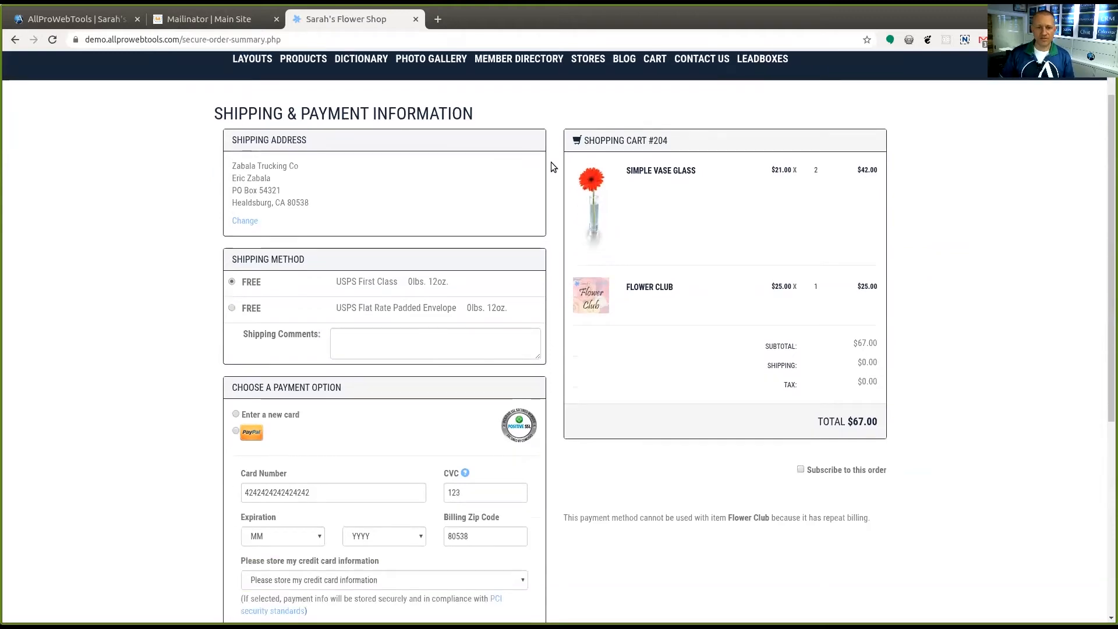
{"action": "scroll", "coordinate": [551, 164], "scroll_direction": "down", "scroll_amount": 1}
{"action": "scroll", "coordinate": [552, 166], "scroll_direction": "down", "scroll_amount": 1}
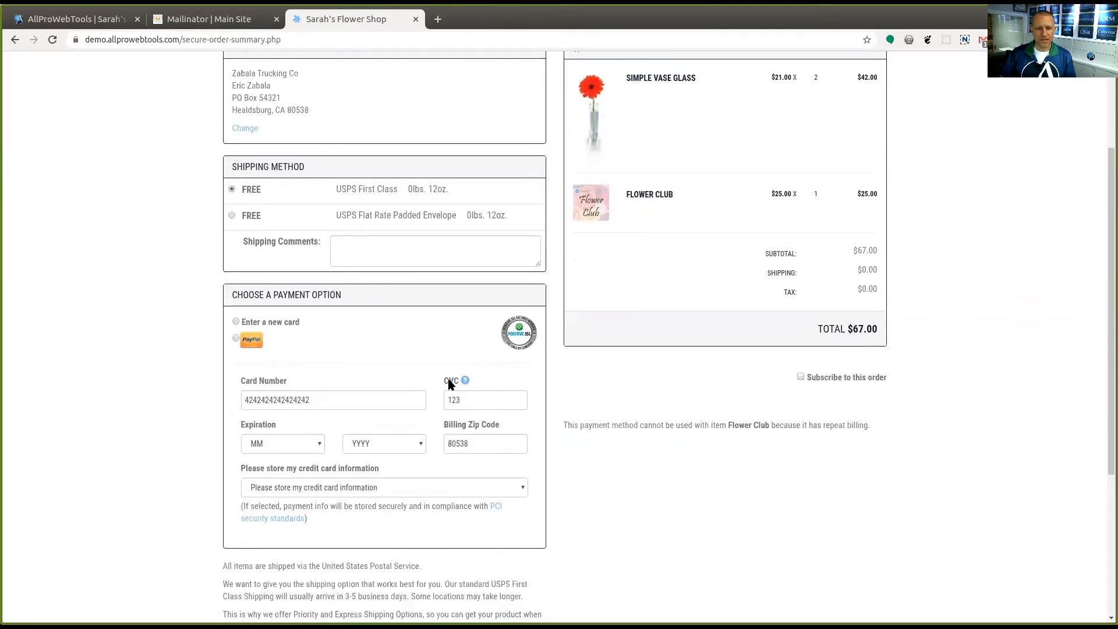
{"action": "scroll", "coordinate": [547, 113], "scroll_direction": "up", "scroll_amount": 2}
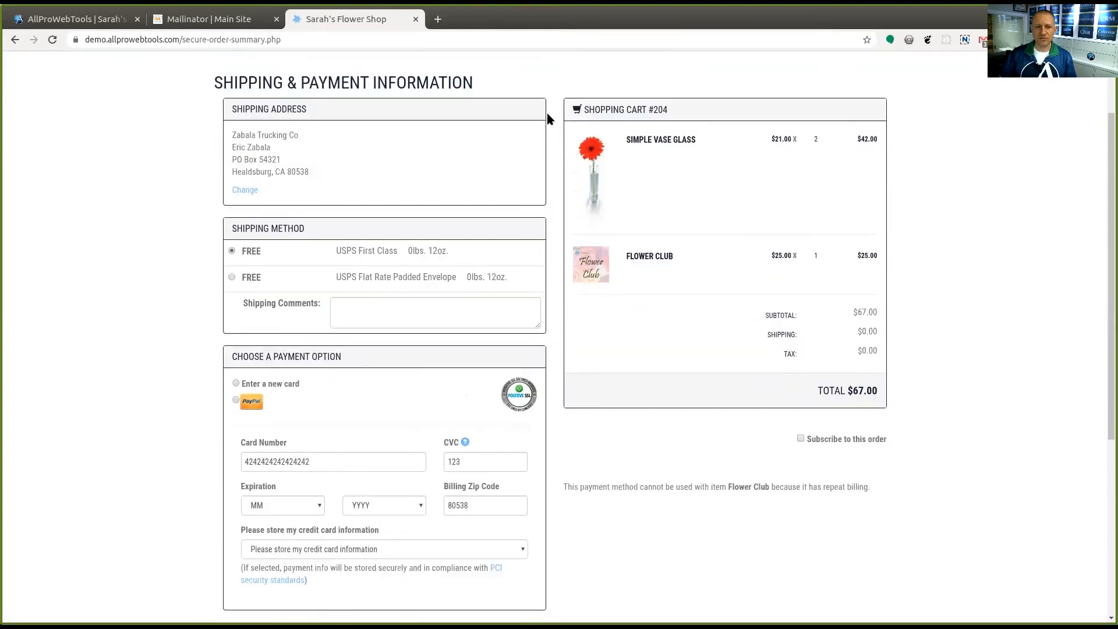
{"action": "scroll", "coordinate": [554, 115], "scroll_direction": "down", "scroll_amount": 1}
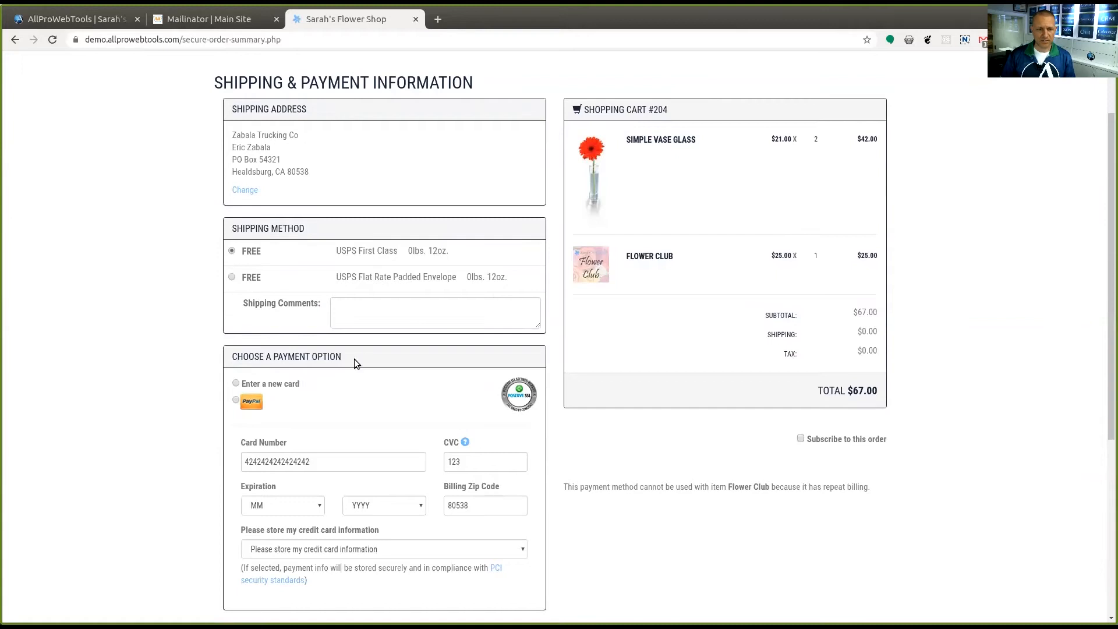
{"action": "left_click", "coordinate": [336, 459]}
{"action": "left_click", "coordinate": [285, 502]}
{"action": "left_click", "coordinate": [276, 527]}
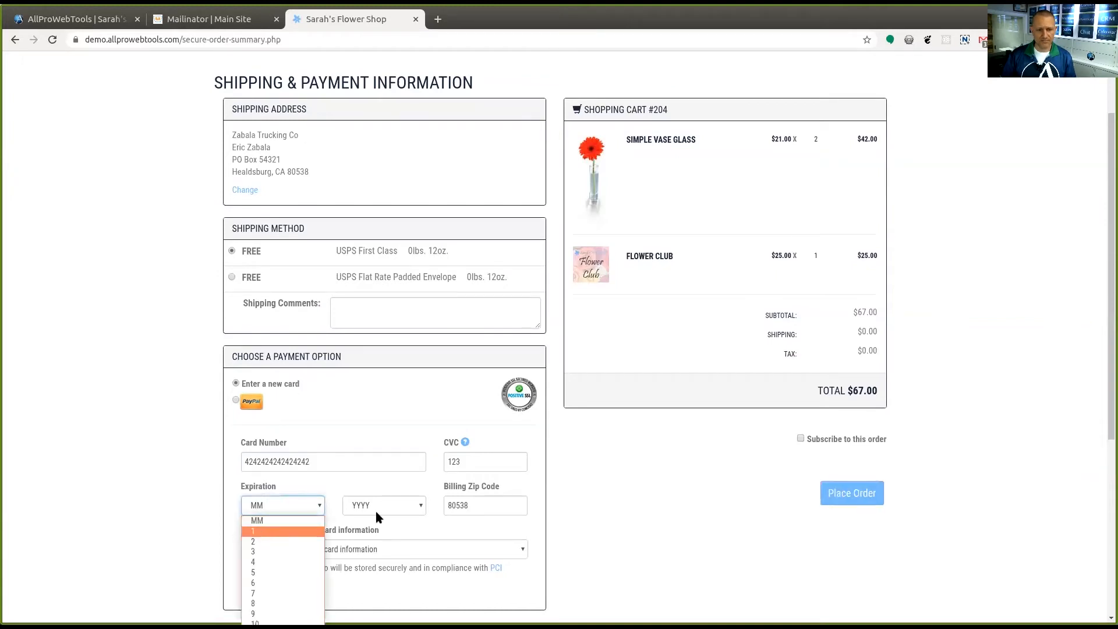
{"action": "left_click", "coordinate": [386, 504]}
{"action": "left_click", "coordinate": [385, 571]}
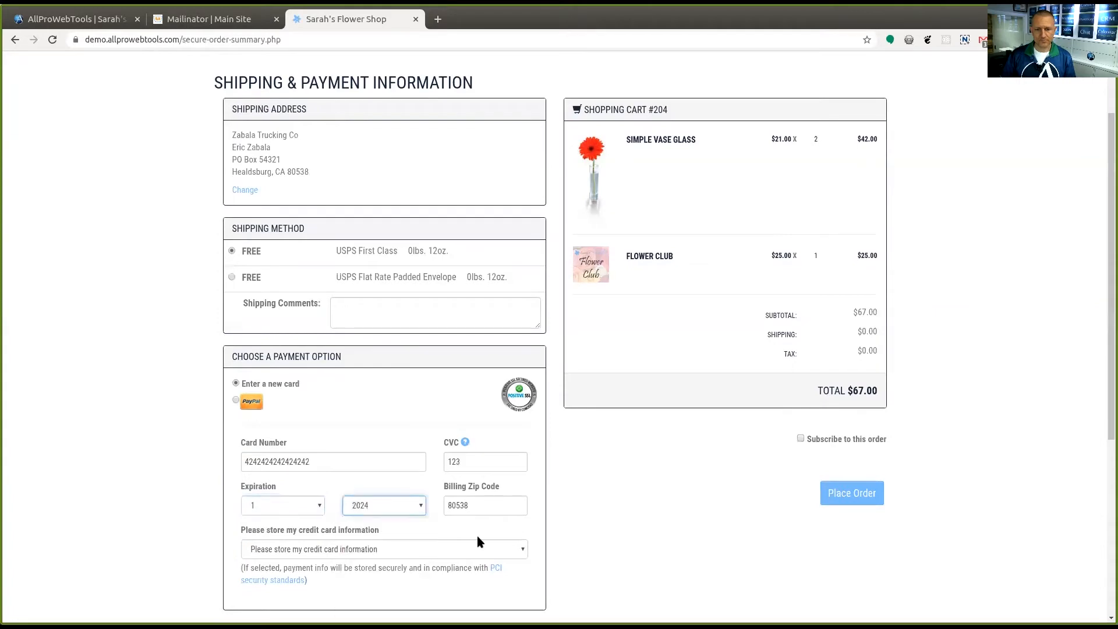
{"action": "left_click", "coordinate": [851, 495]}
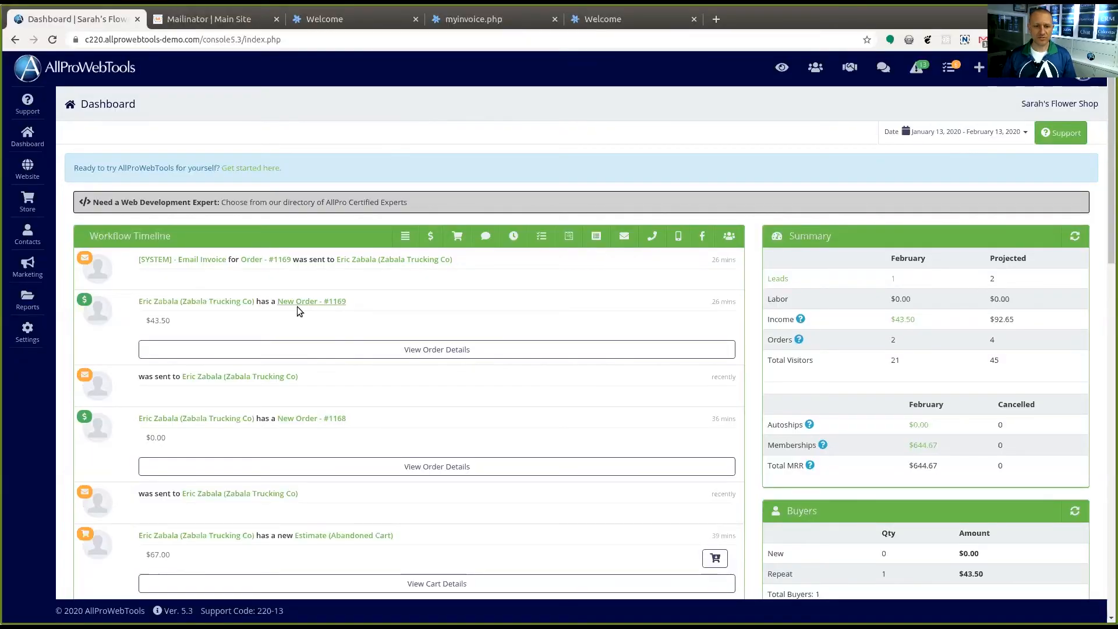
From the AllProWebTools dashboard, open the customer's contact record and newest order, and view the contract linked to it
{"action": "left_click", "coordinate": [182, 302]}
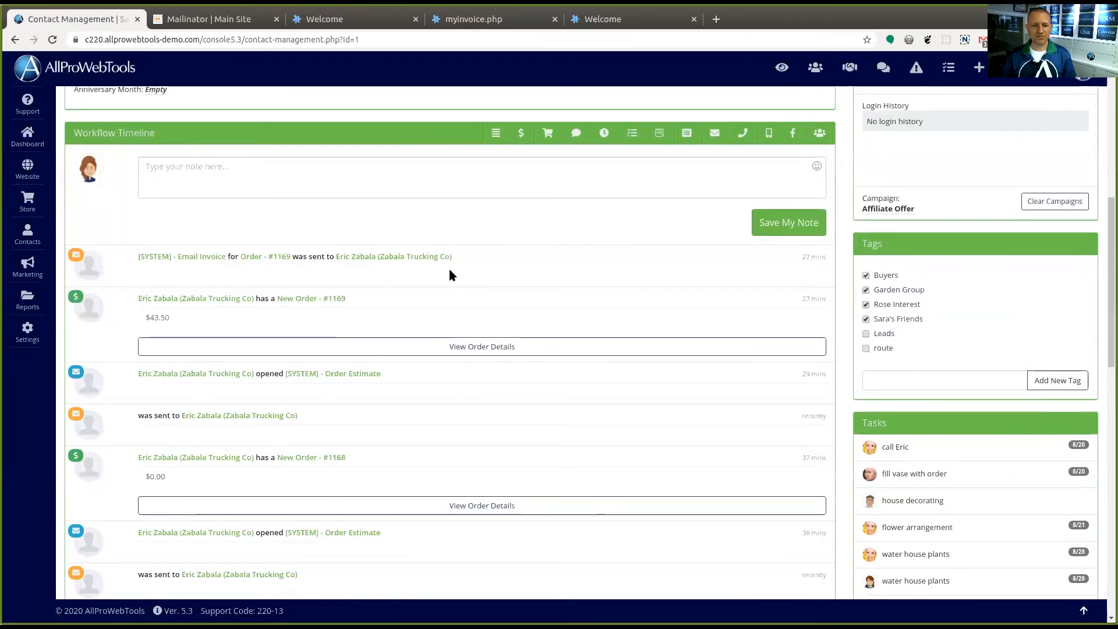
{"action": "left_click", "coordinate": [304, 299]}
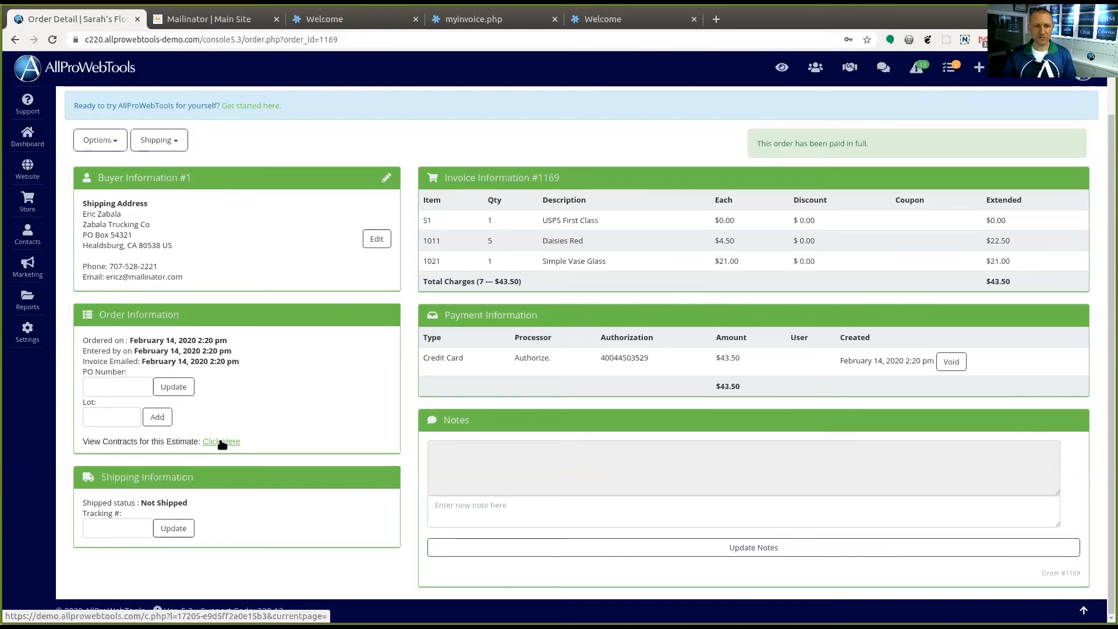
{"action": "left_click", "coordinate": [222, 442]}
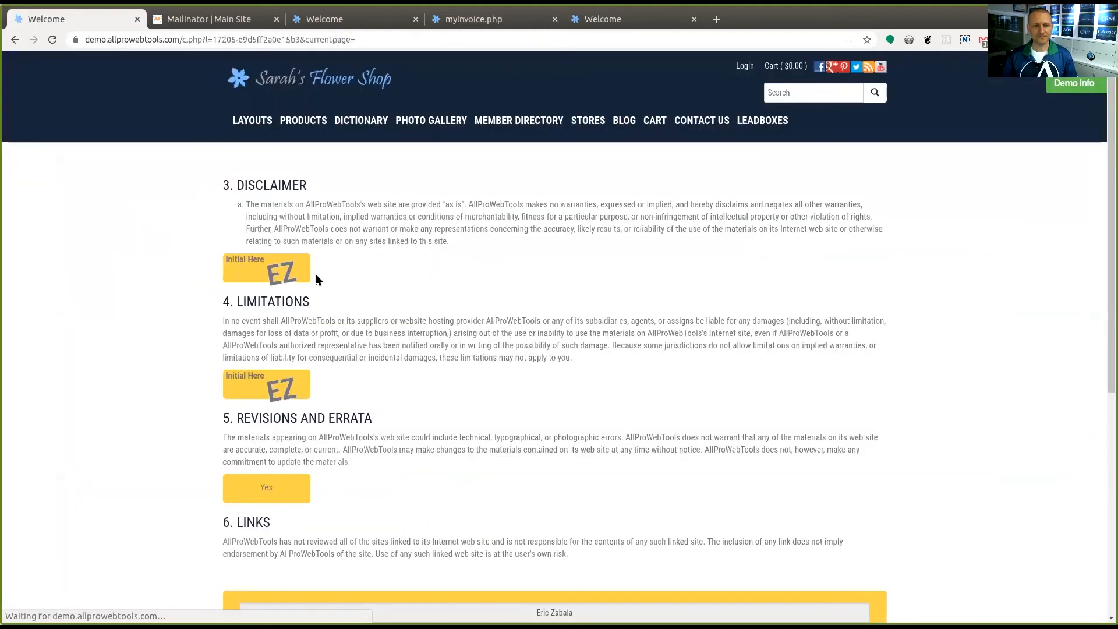
{"action": "scroll", "coordinate": [897, 255], "scroll_direction": "down", "scroll_amount": 3}
{"action": "scroll", "coordinate": [965, 242], "scroll_direction": "up", "scroll_amount": 5}
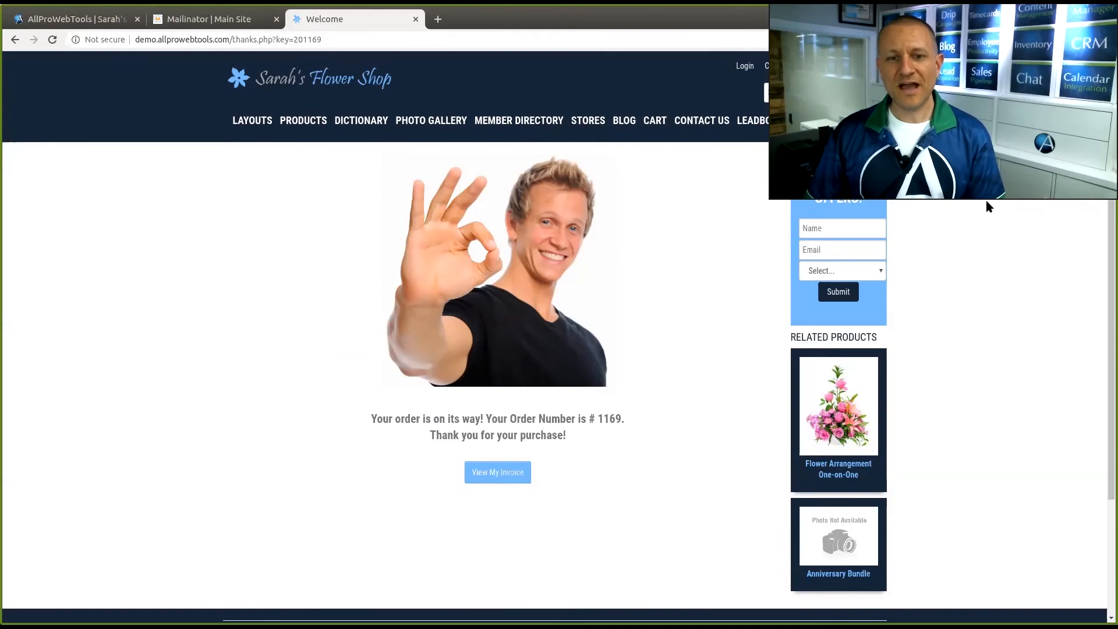
Open the invoice from the order's thank-you page and examine the contract included on its second page
{"action": "left_click", "coordinate": [491, 472]}
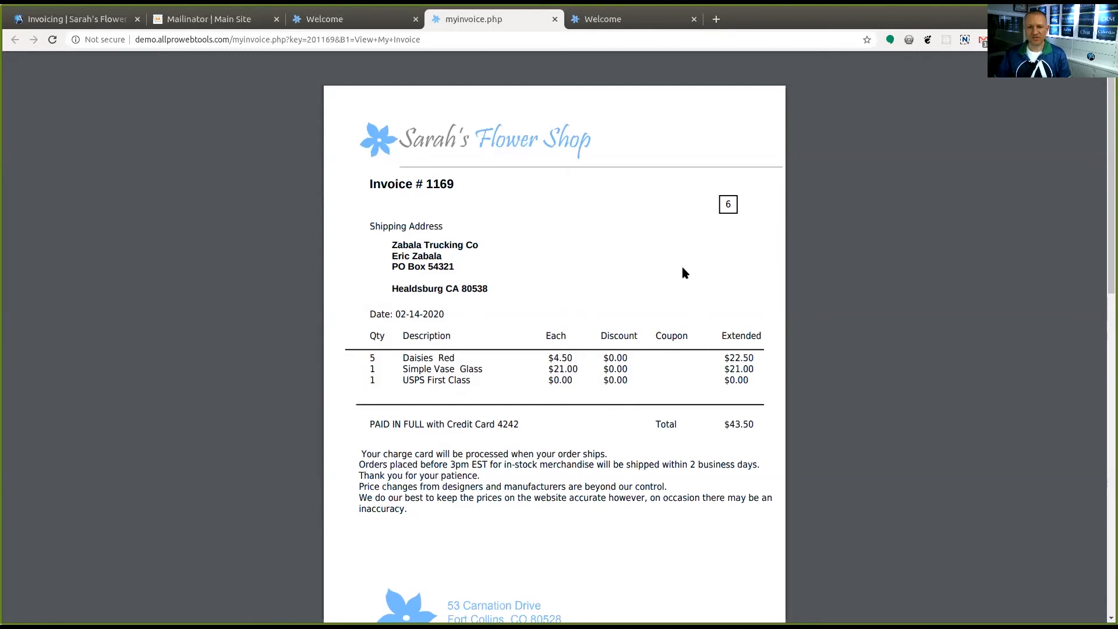
{"action": "scroll", "coordinate": [640, 249], "scroll_direction": "down", "scroll_amount": 4}
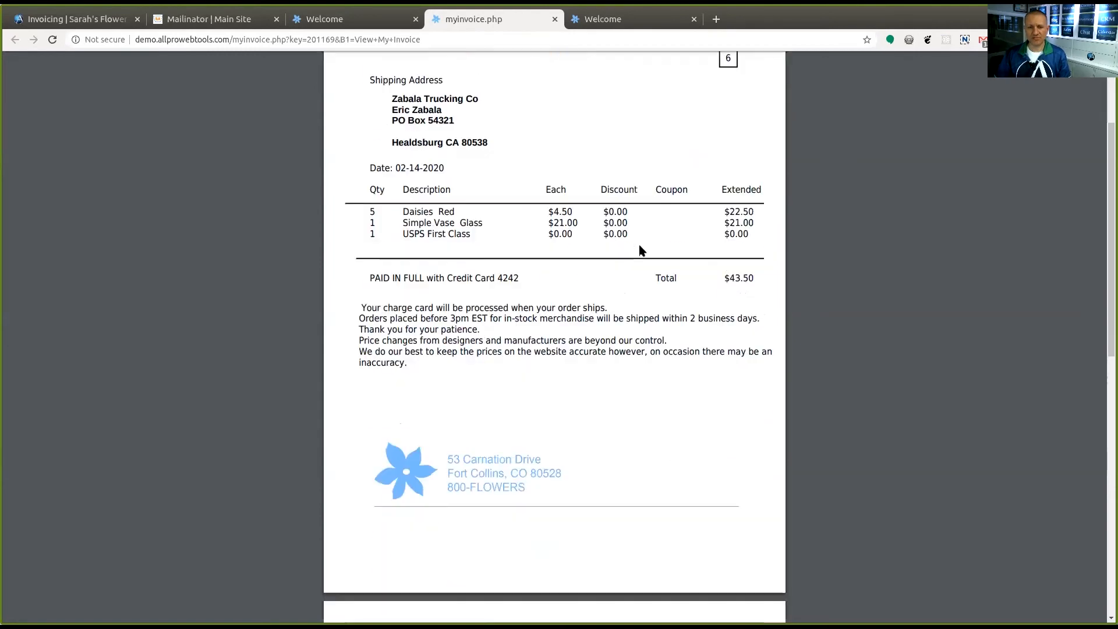
{"action": "scroll", "coordinate": [640, 249], "scroll_direction": "down", "scroll_amount": 6}
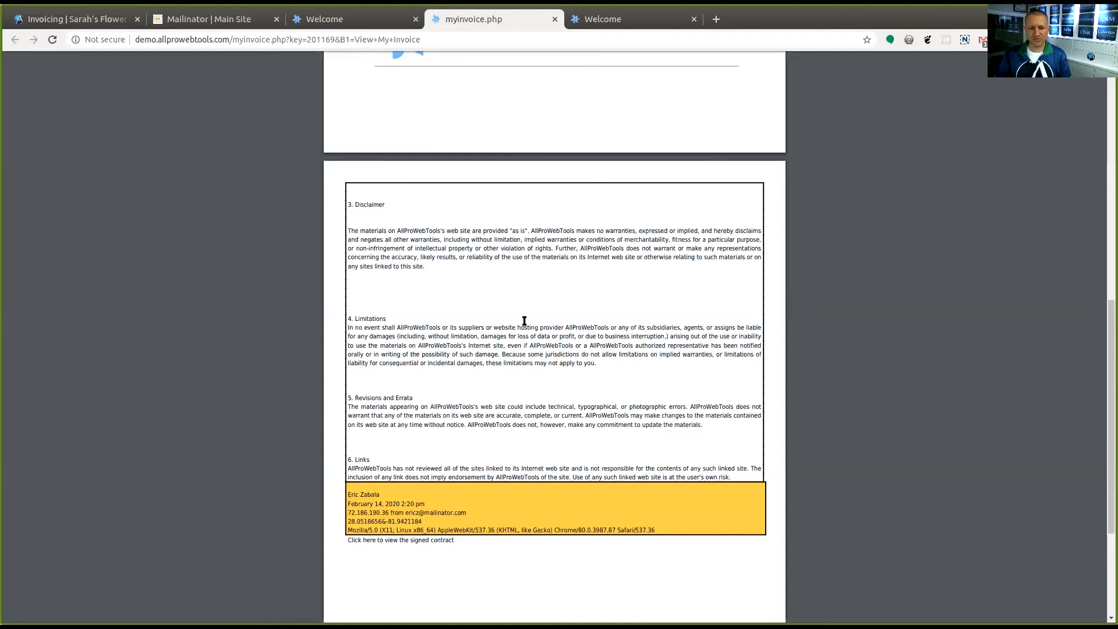
{"action": "scroll", "coordinate": [524, 321], "scroll_direction": "down", "scroll_amount": 2}
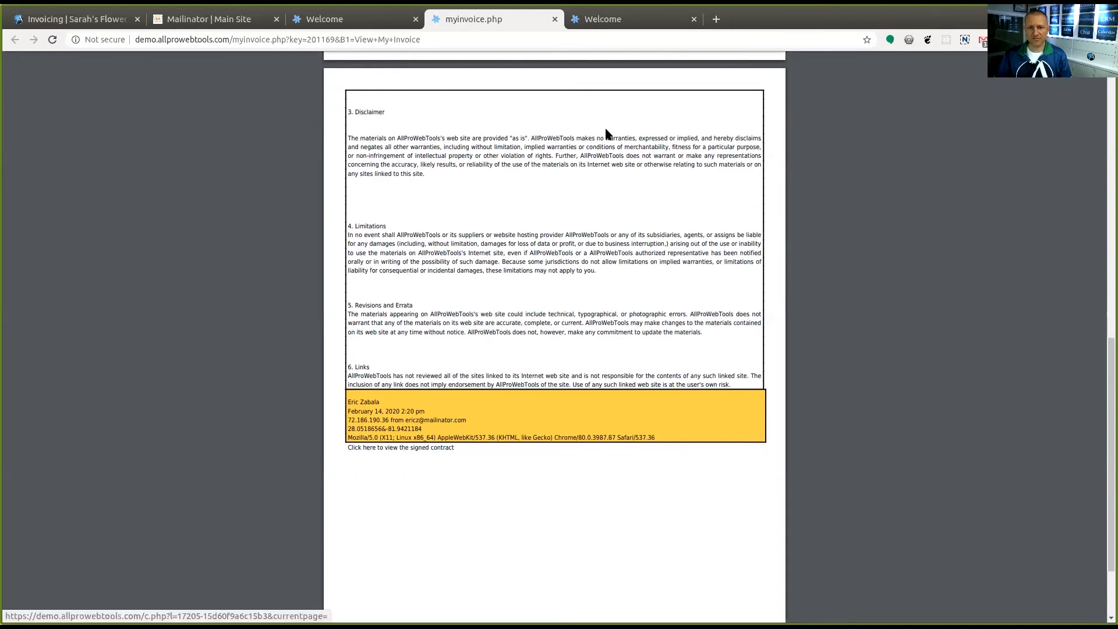
Review the initials, yes/no answer and electronic signature details on the signed contract page, and return to the invoice's contract section
{"action": "left_click", "coordinate": [646, 17]}
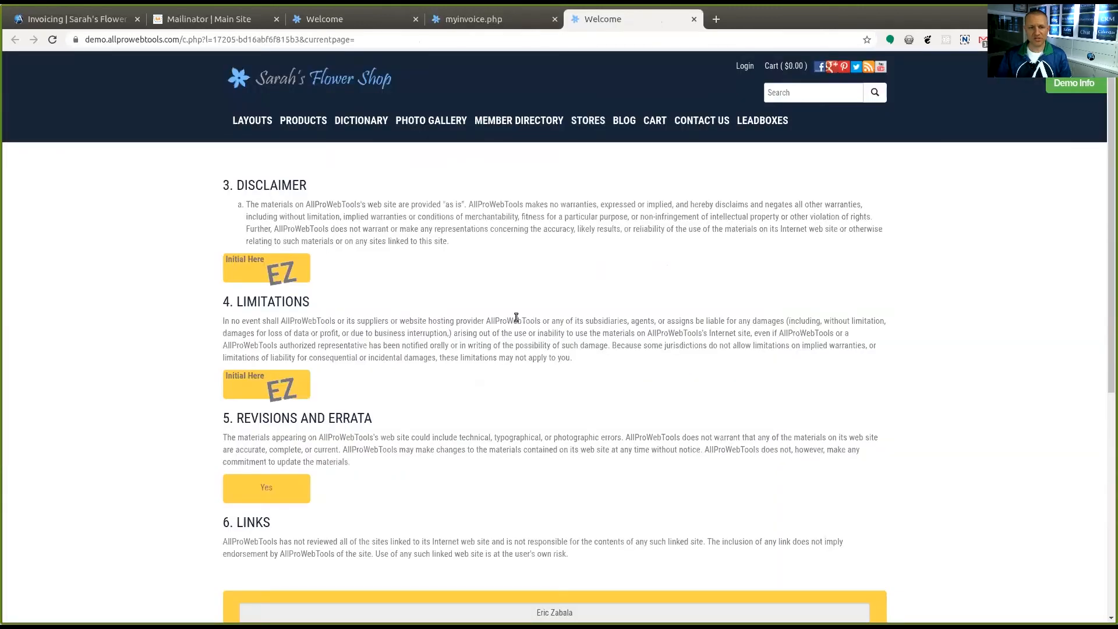
{"action": "scroll", "coordinate": [516, 317], "scroll_direction": "down", "scroll_amount": 2}
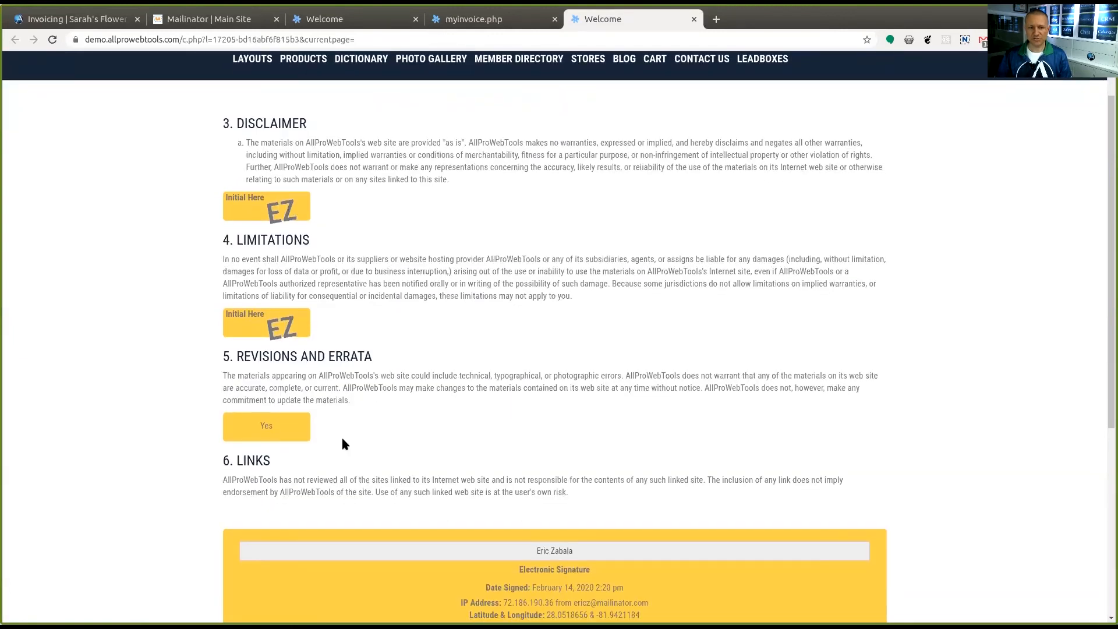
{"action": "scroll", "coordinate": [374, 406], "scroll_direction": "down", "scroll_amount": 4}
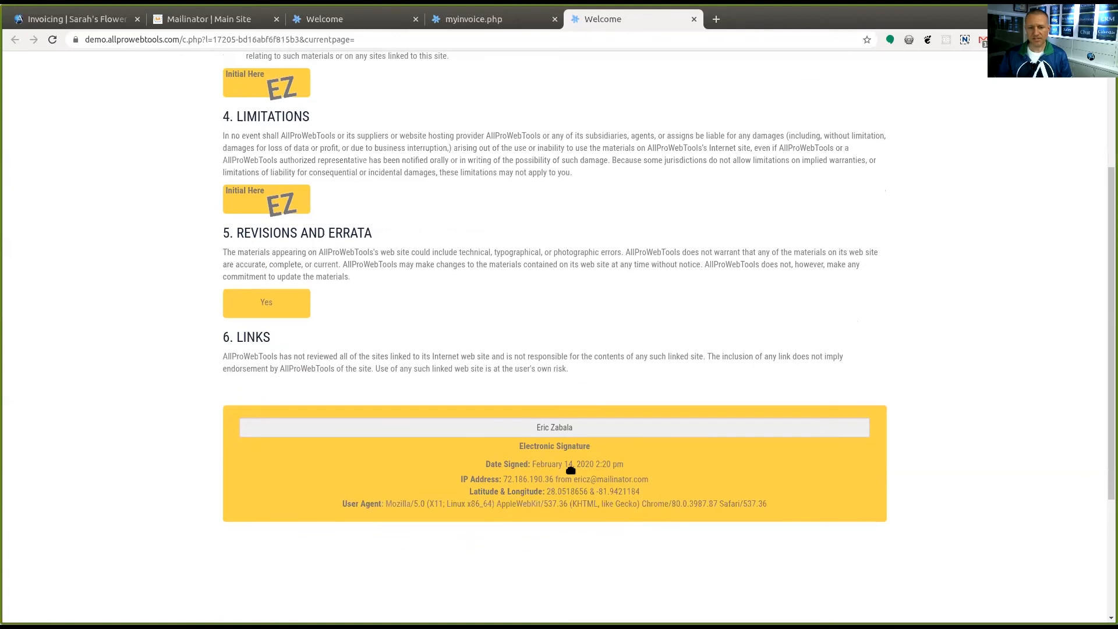
{"action": "scroll", "coordinate": [592, 286], "scroll_direction": "up", "scroll_amount": 5}
{"action": "key", "text": "ctrl+Page_Up"}
{"action": "scroll", "coordinate": [623, 240], "scroll_direction": "down", "scroll_amount": 5}
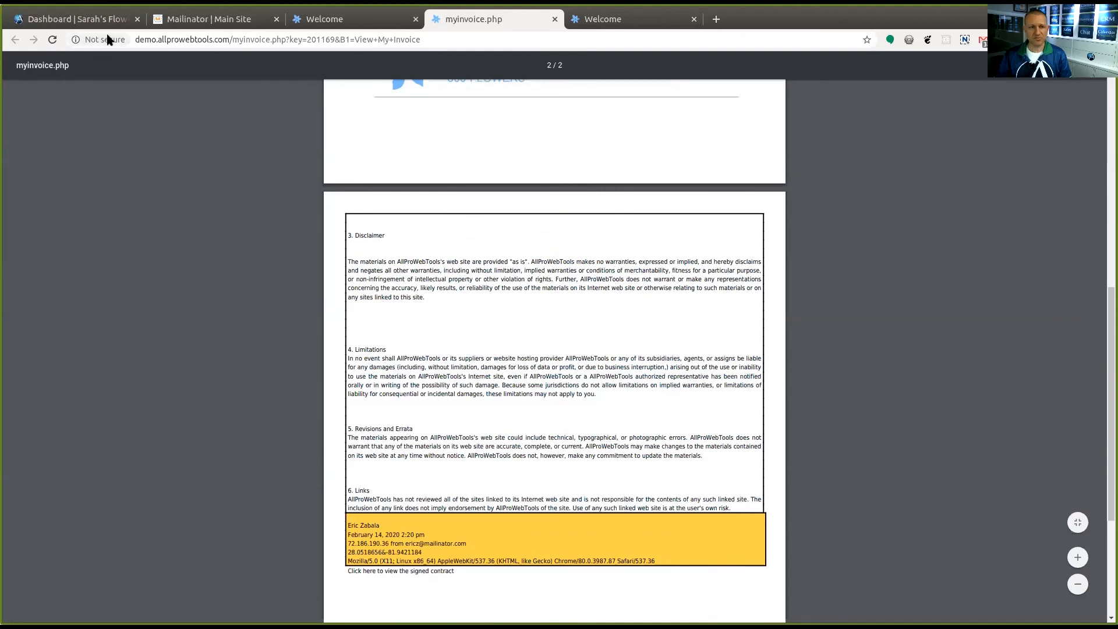
In the AllProWebTools invoicing settings' PDF options, set Include Contracts at bottom of invoice to Hide
{"action": "left_click", "coordinate": [91, 20]}
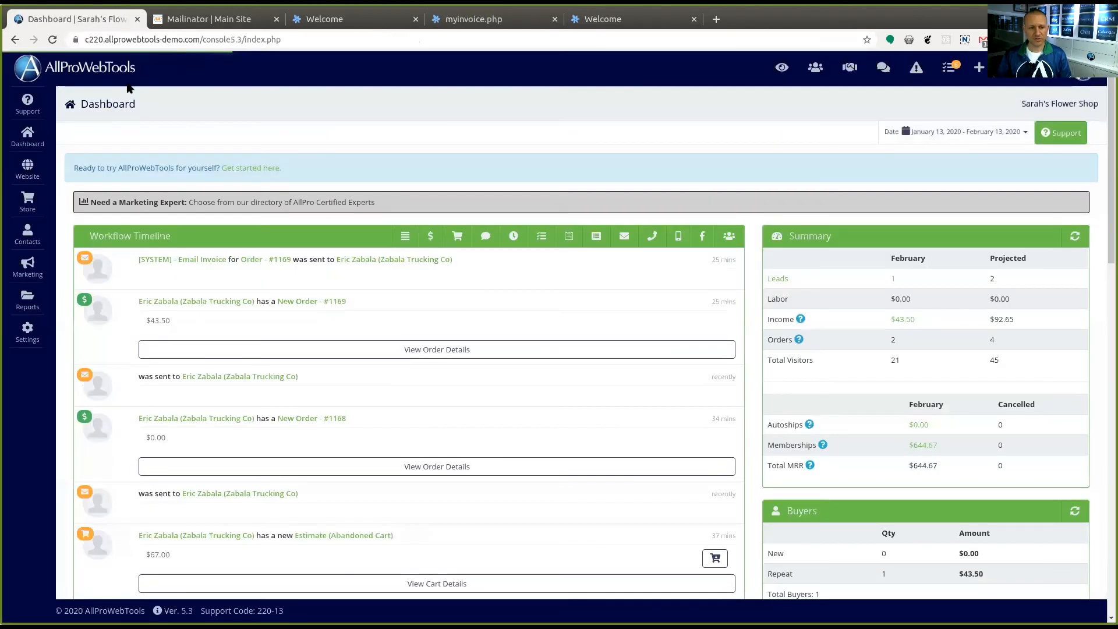
{"action": "left_click", "coordinate": [24, 338]}
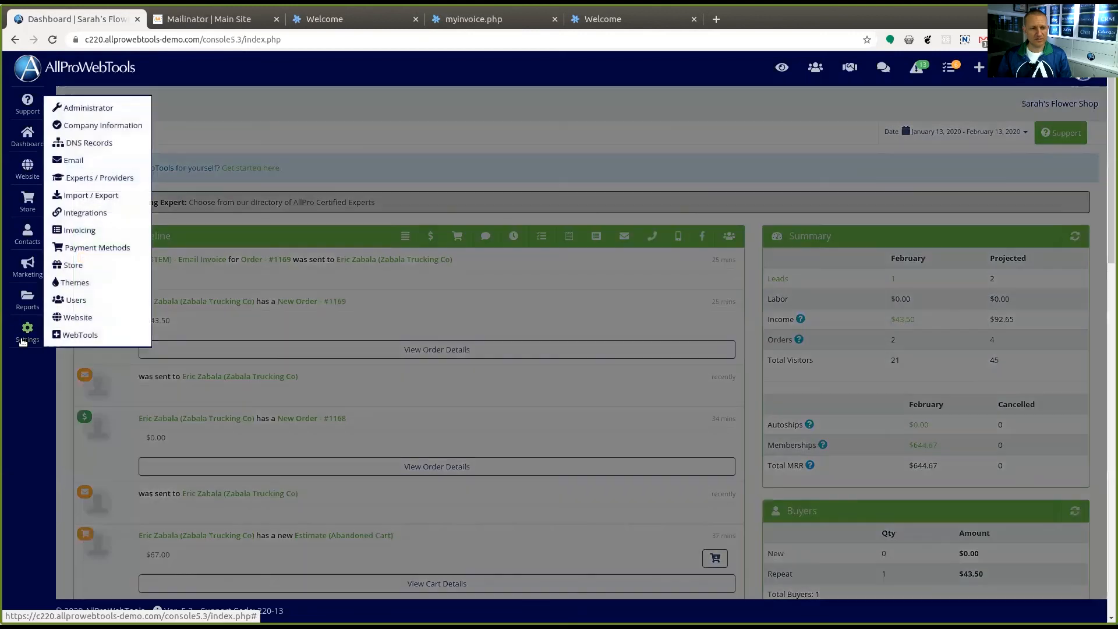
{"action": "left_click", "coordinate": [77, 228]}
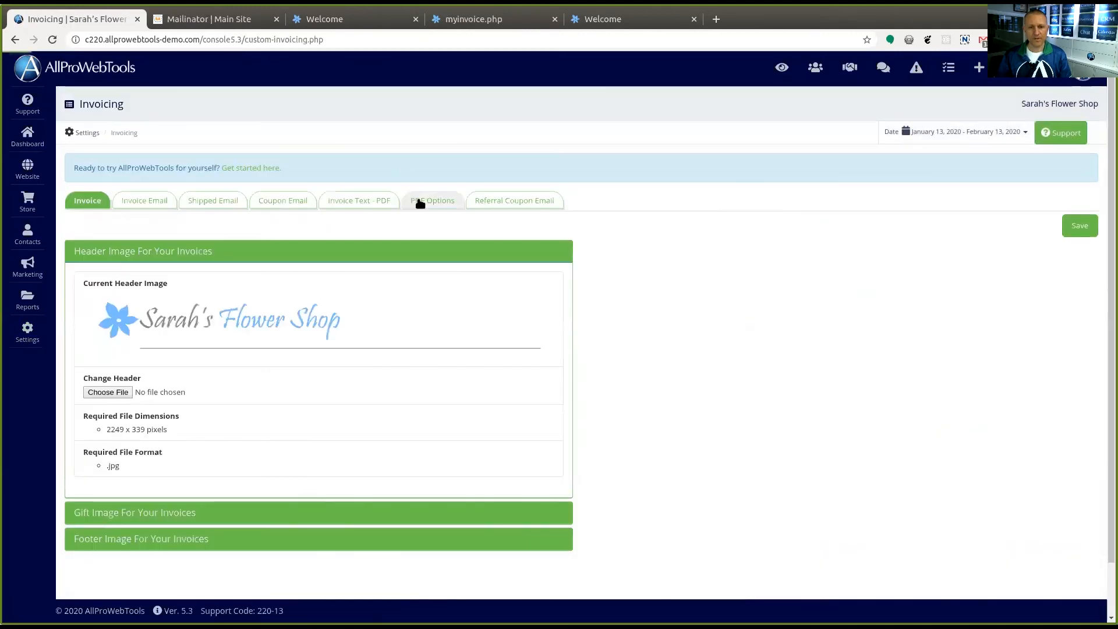
{"action": "left_click", "coordinate": [420, 203]}
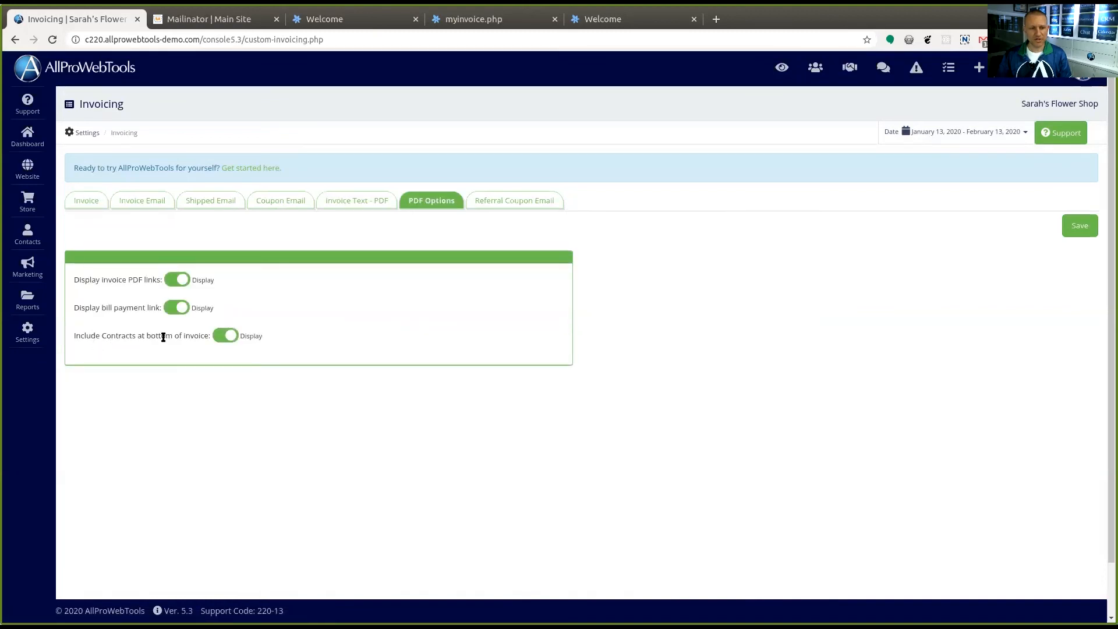
{"action": "left_click", "coordinate": [229, 336]}
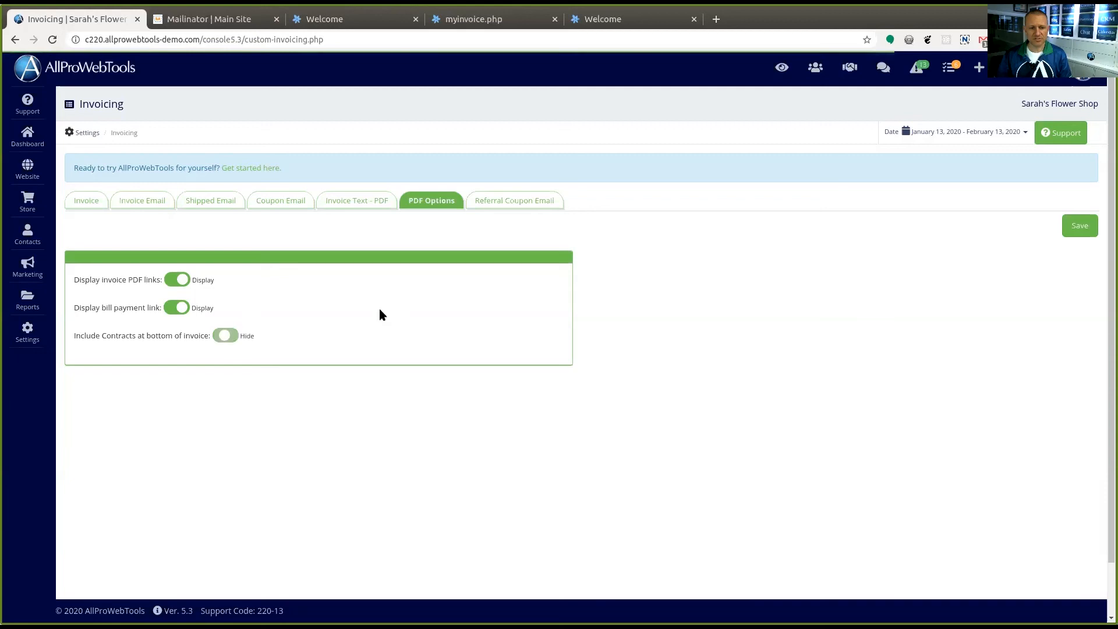